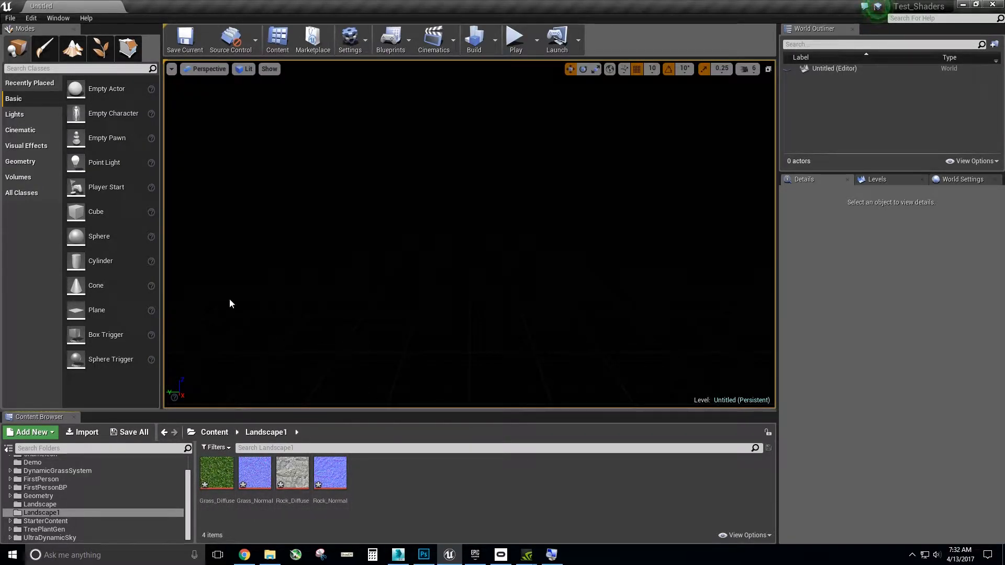
Create a new landscape with a section size of 7×7 Quads.
left_click(73, 50)
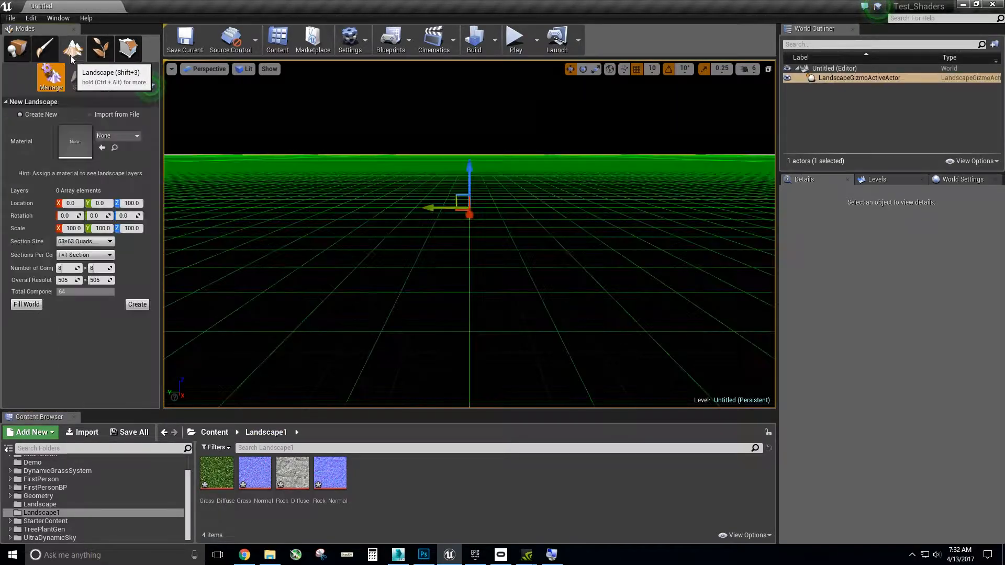
left_click(84, 241)
left_click(83, 251)
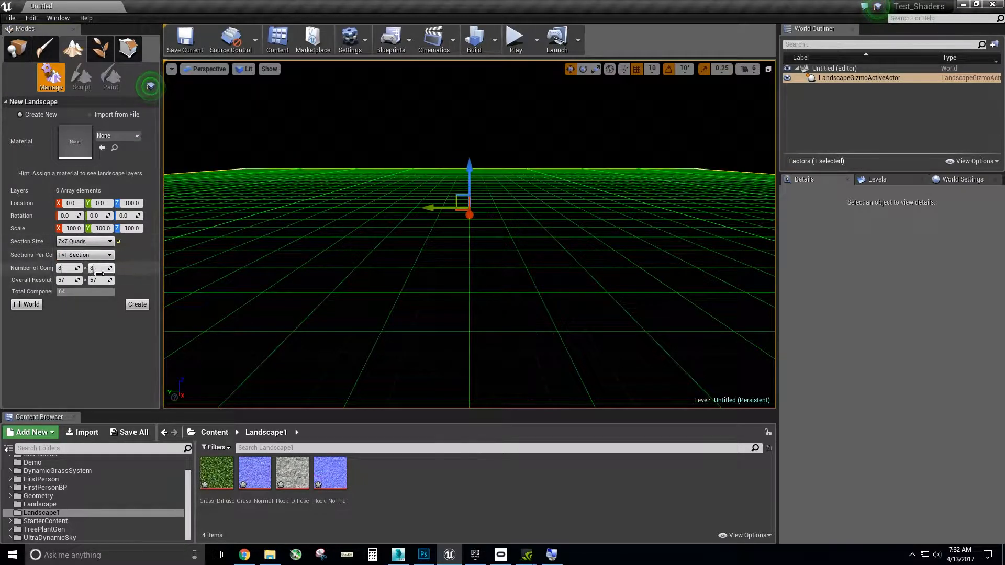
left_click(137, 305)
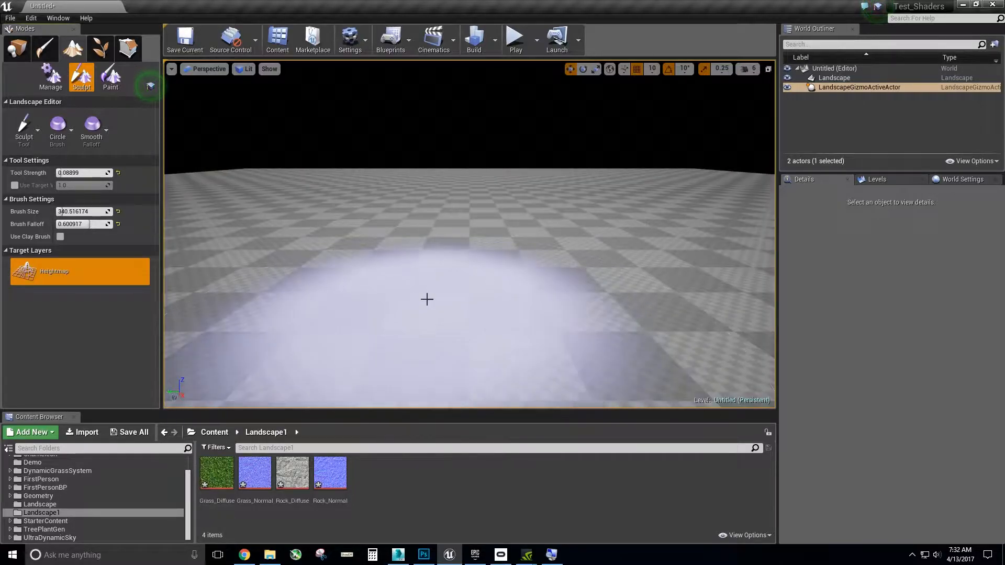
Return to object placement mode and select the new landscape in the viewport.
left_click(18, 48)
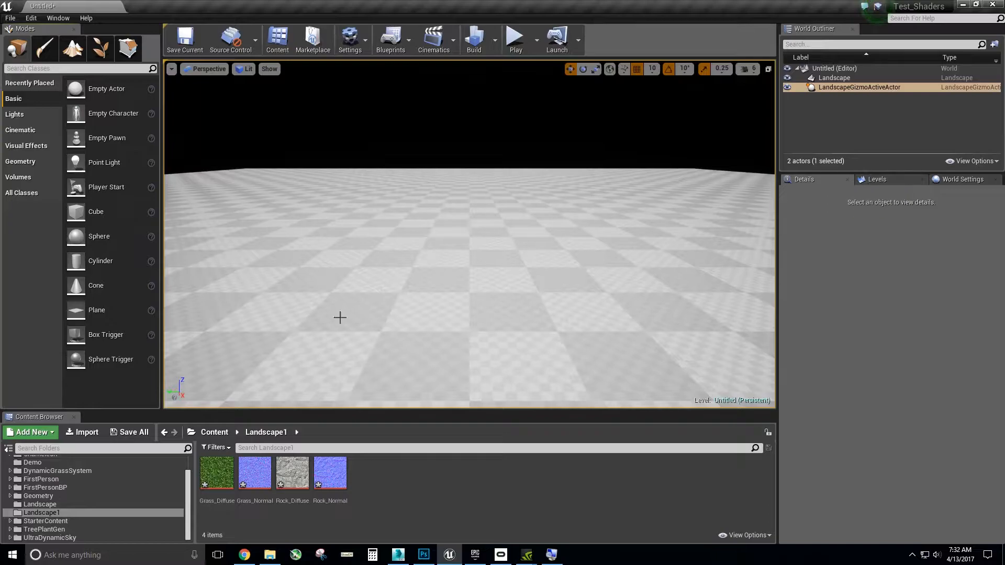
left_click(453, 312)
right_click_drag(454, 312, 453, 350)
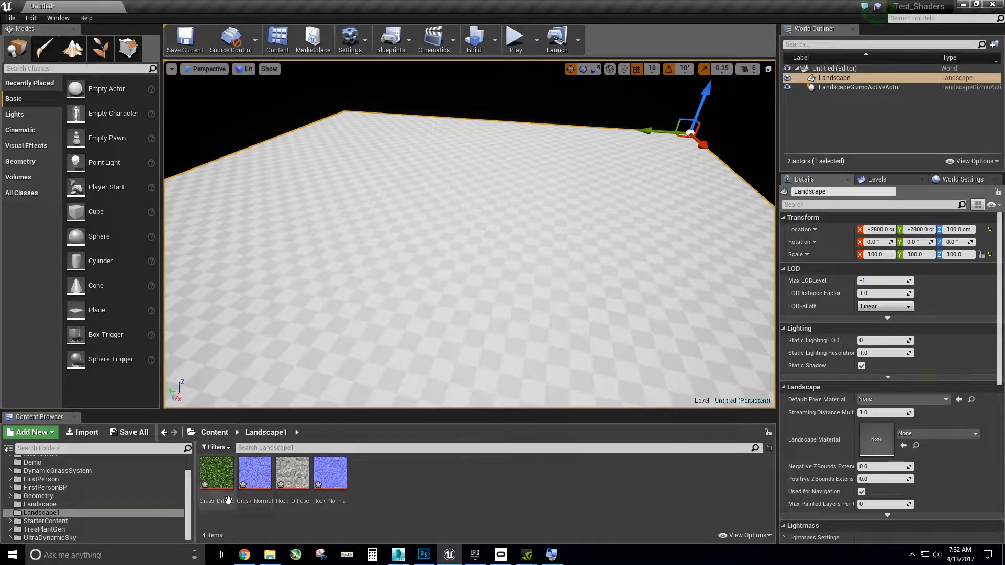
Create a material from the Grass_Diffuse texture and name it Landscape_MAT.
mouse_move(215, 479)
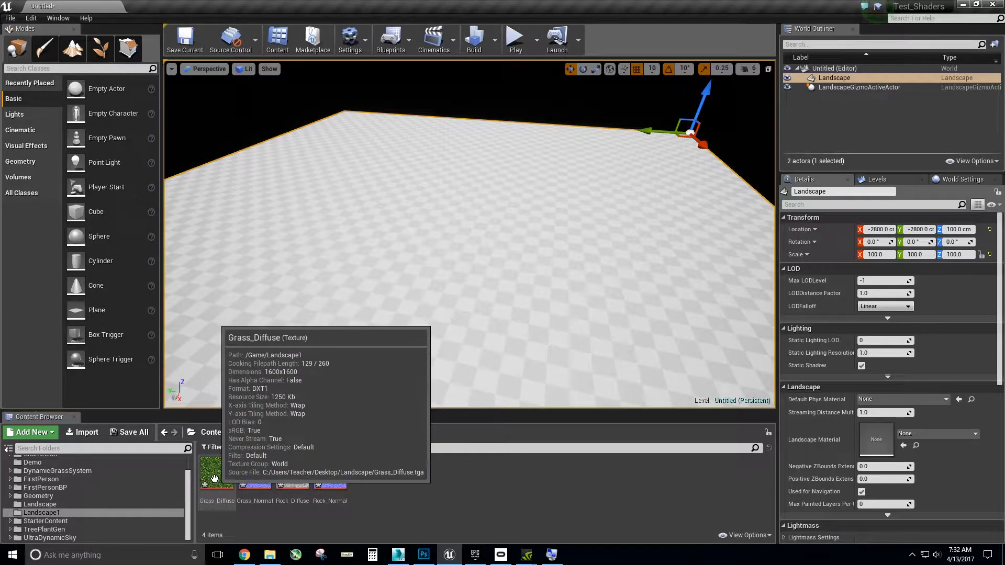
right_click(217, 474)
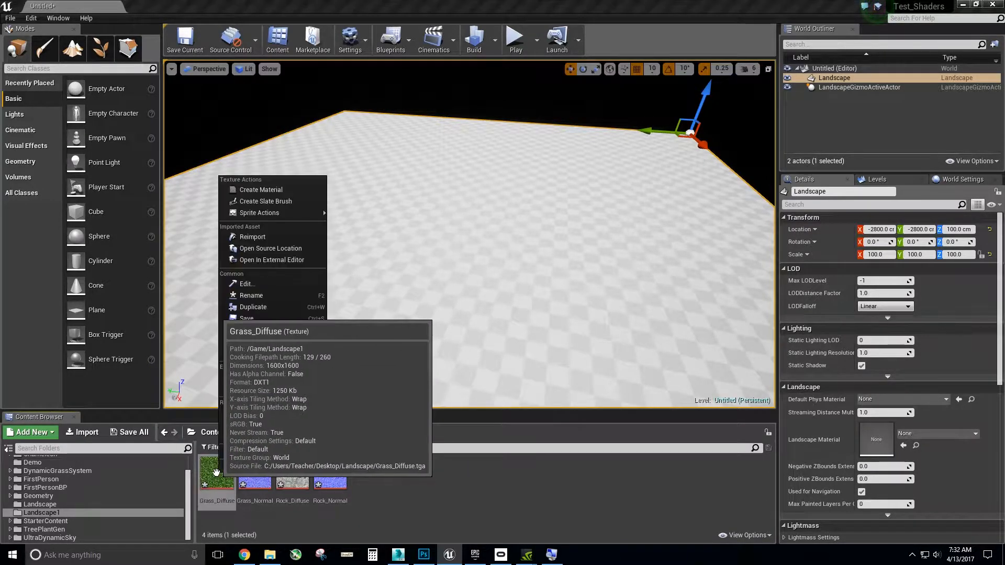
left_click(260, 190)
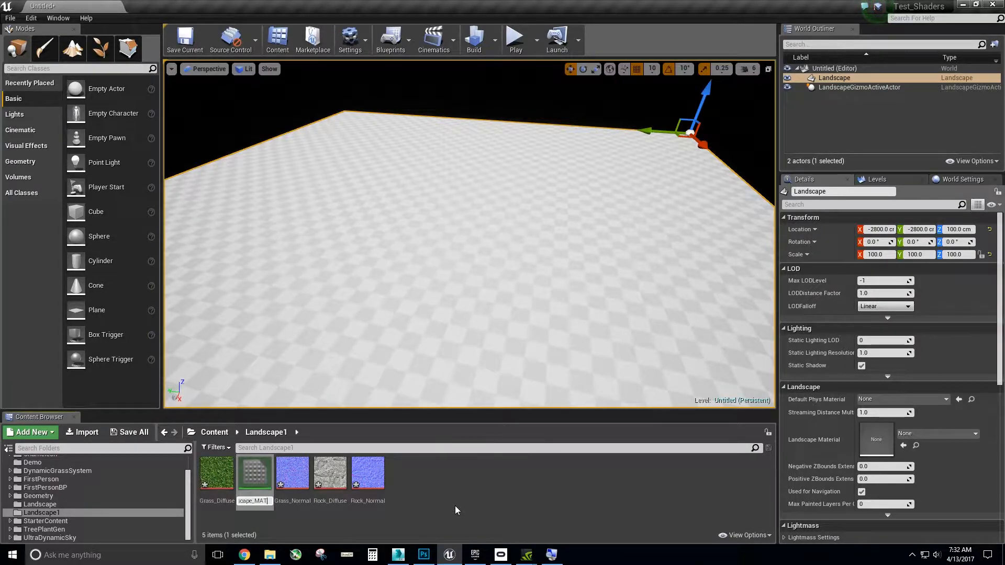
key("Return")
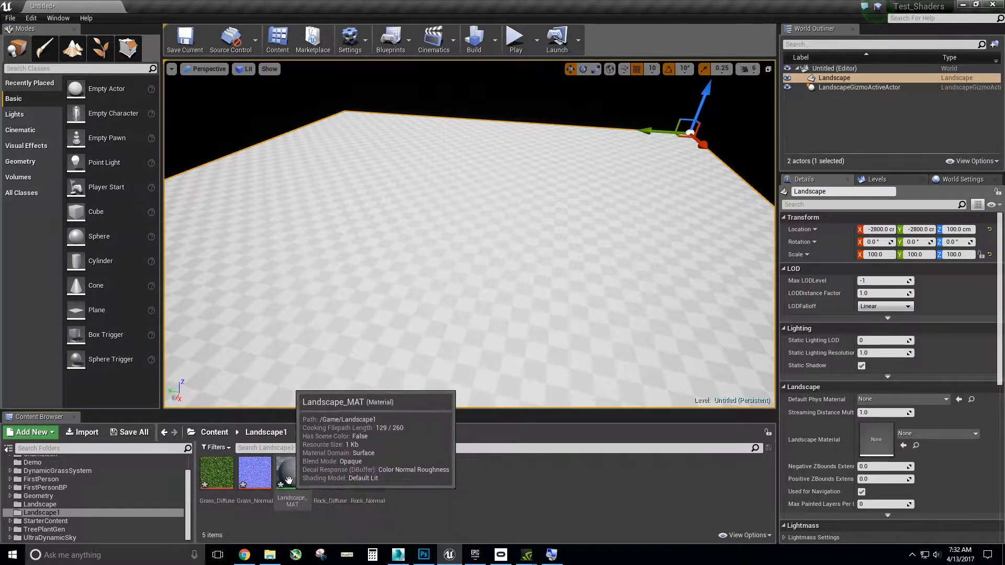
Open Landscape_MAT, disconnect the grass texture sample from Base Color, and move it well away from the material node.
double_click(313, 474)
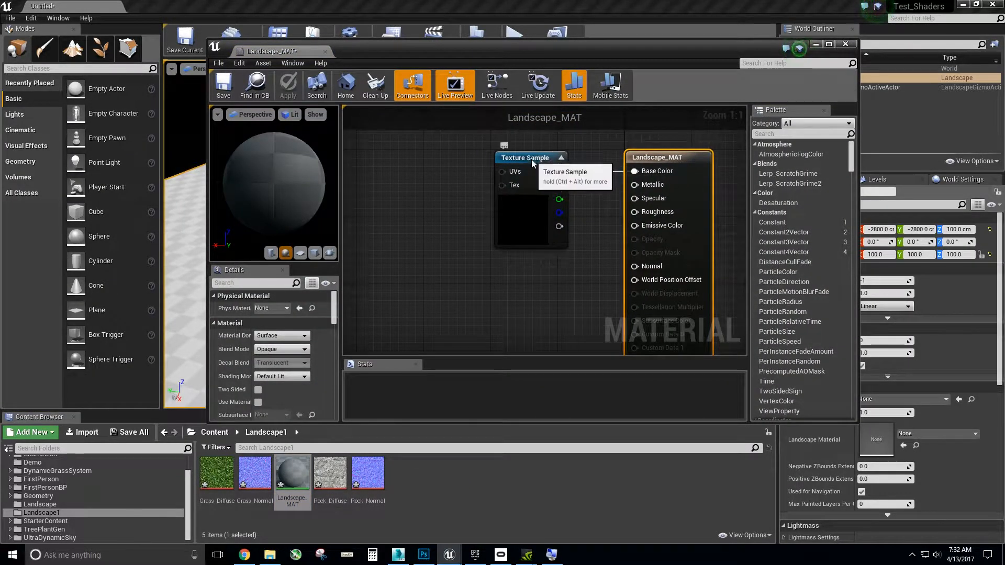
left_click_drag(531, 158, 427, 141)
right_click_drag(507, 194, 474, 261)
left_click(485, 236, "alt")
left_click_drag(389, 211, 363, 188)
right_click_drag(470, 229, 527, 214)
left_click_drag(402, 169, 369, 160)
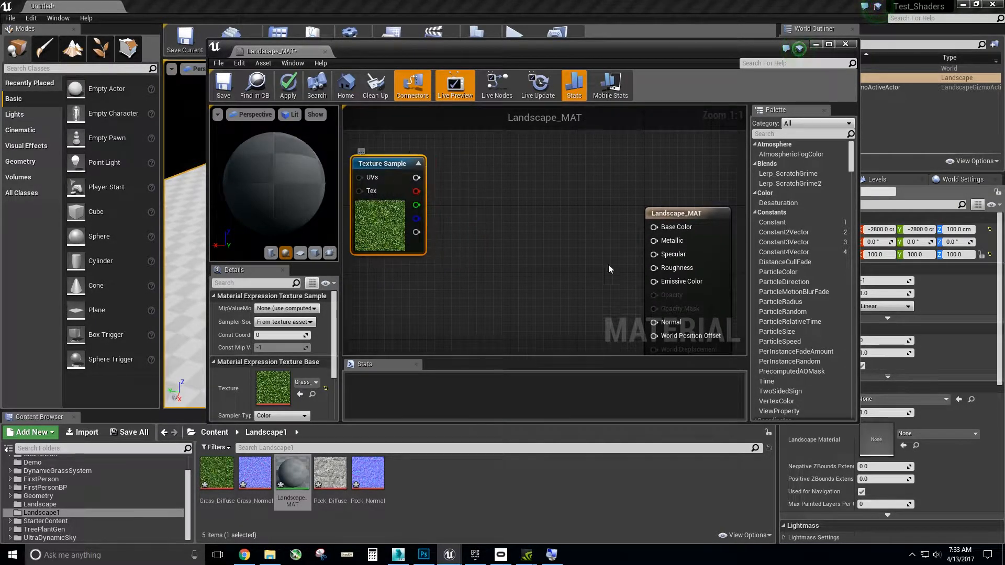
Add a LandscapeLayerBlend node feeding Base Color, expand its preview, and give it two layer elements.
left_click_drag(654, 226, 558, 247)
type("land")
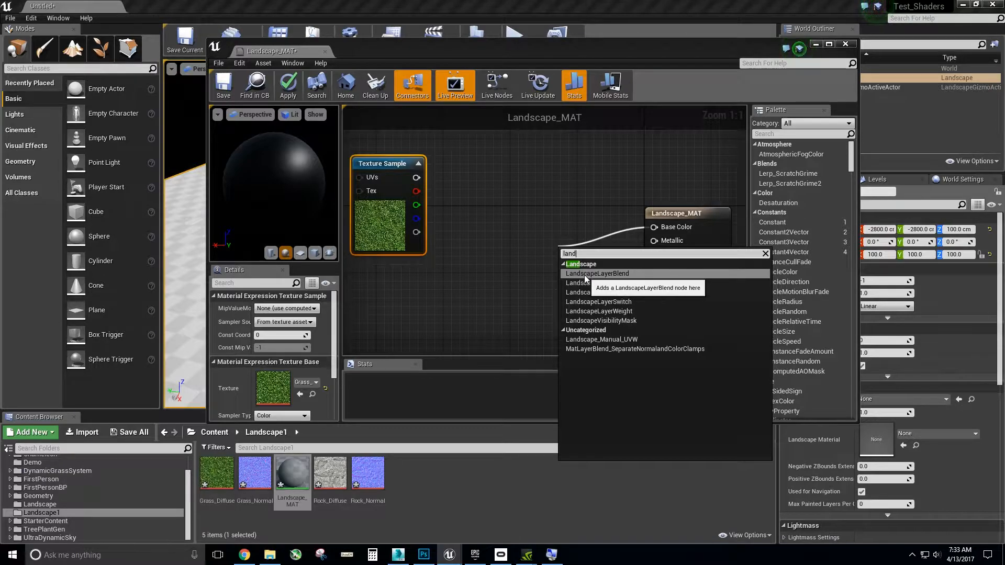
left_click(606, 275)
left_click_drag(607, 257, 544, 234)
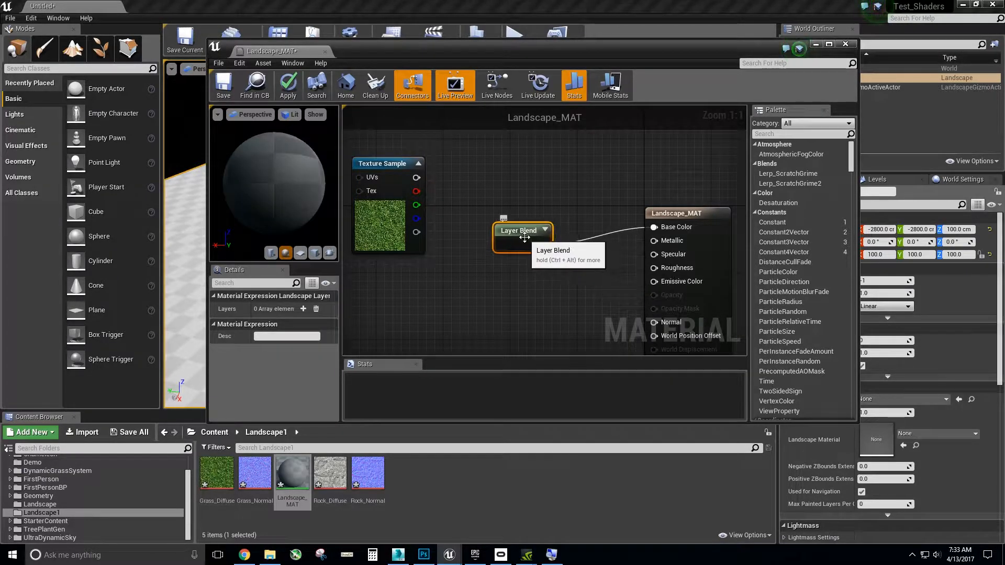
left_click(545, 231)
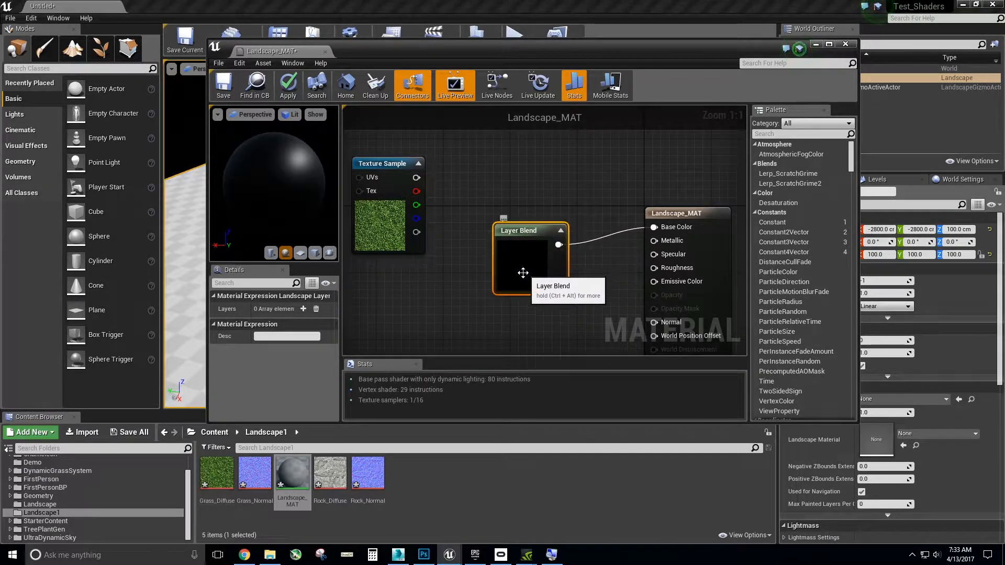
left_click(304, 309)
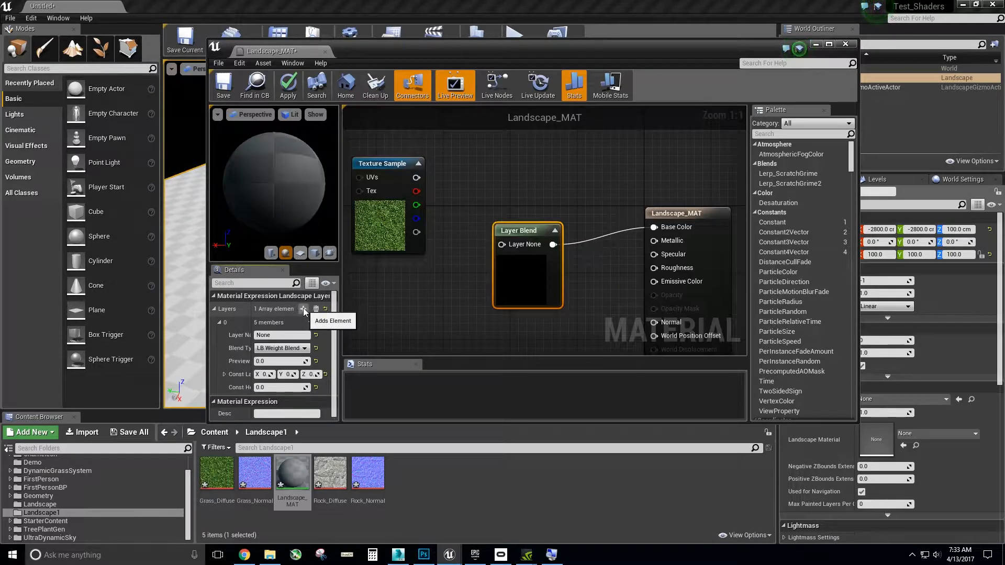
left_click(304, 309)
Add the Grass_Normal, Rock_Diffuse and Rock_Normal textures to the Landscape_MAT graph as texture samples and maximize the material editor.
double_click(529, 50)
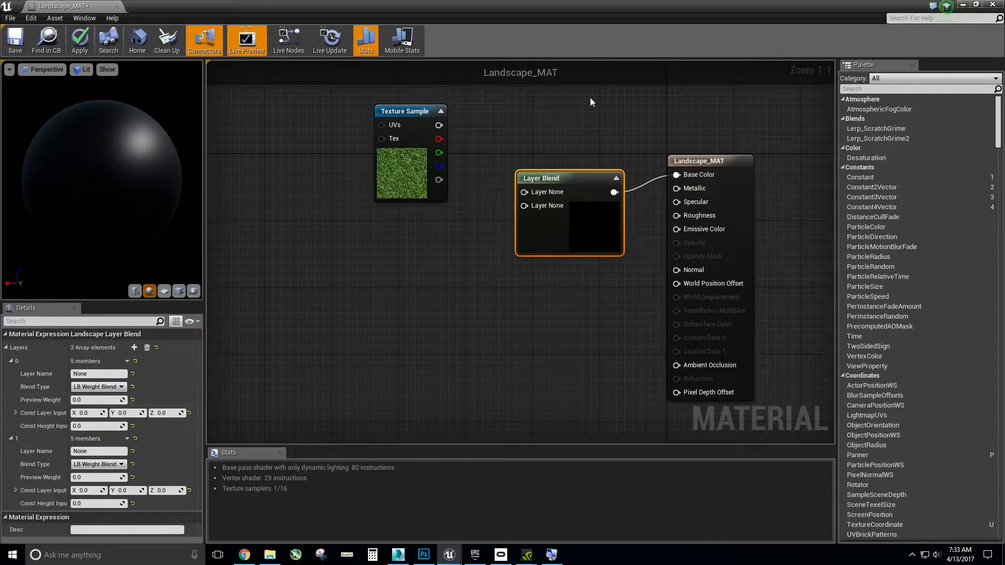
double_click(541, 5)
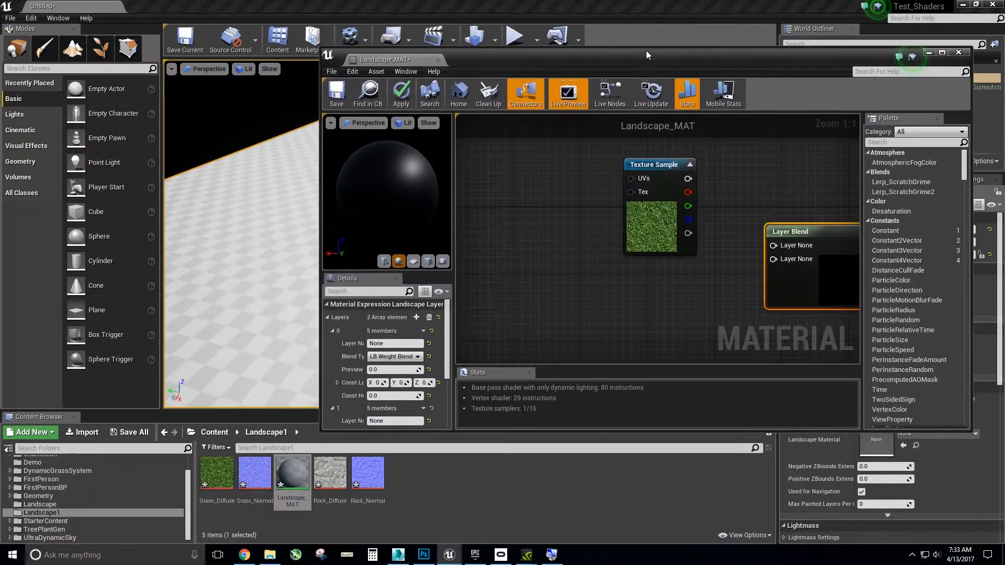
left_click(375, 482)
left_click(330, 473, "ctrl")
left_click(265, 468, "ctrl")
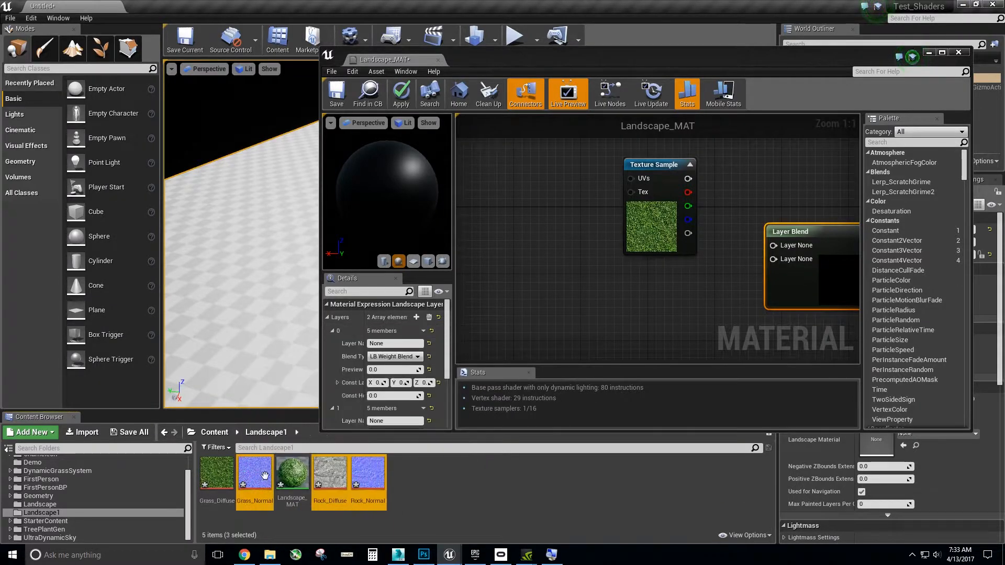
left_click_drag(360, 473, 635, 343)
left_click(943, 54)
Separate the overlapping texture samples, placing Rock_Diffuse beneath the grass diffuse sample and both normal maps lower in the graph.
right_click_drag(543, 343, 543, 274)
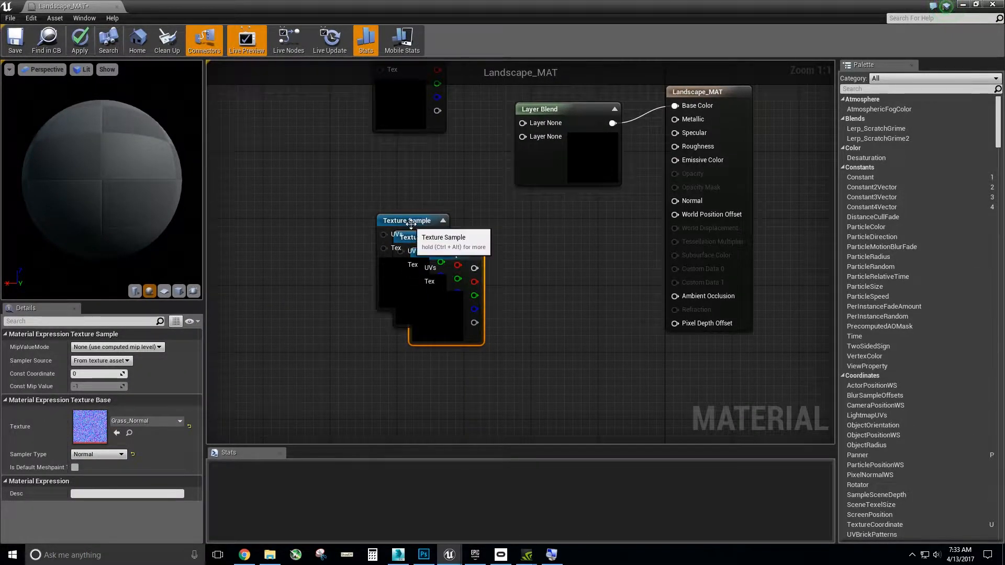
left_click(422, 221)
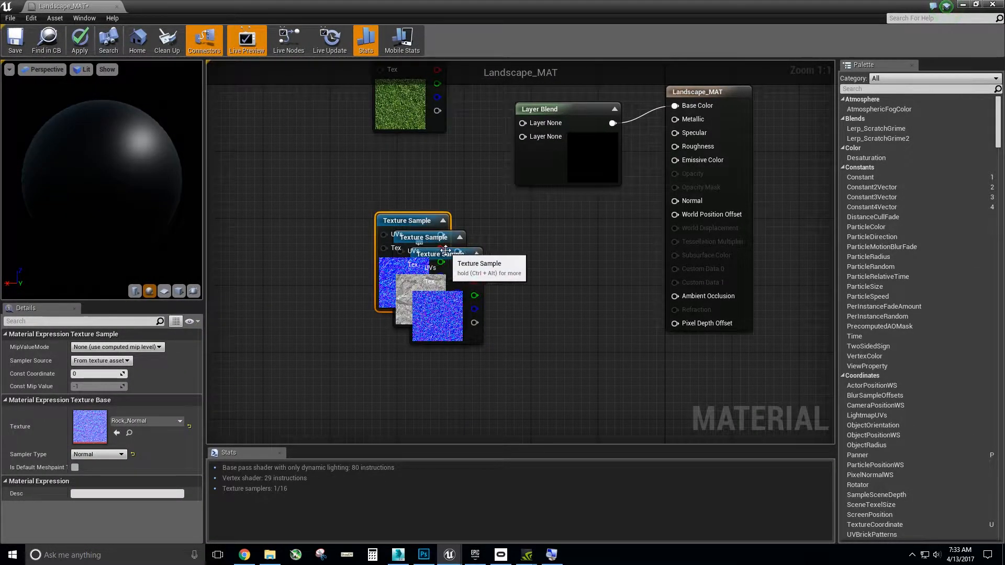
left_click_drag(428, 254, 592, 323)
left_click_drag(416, 237, 427, 419)
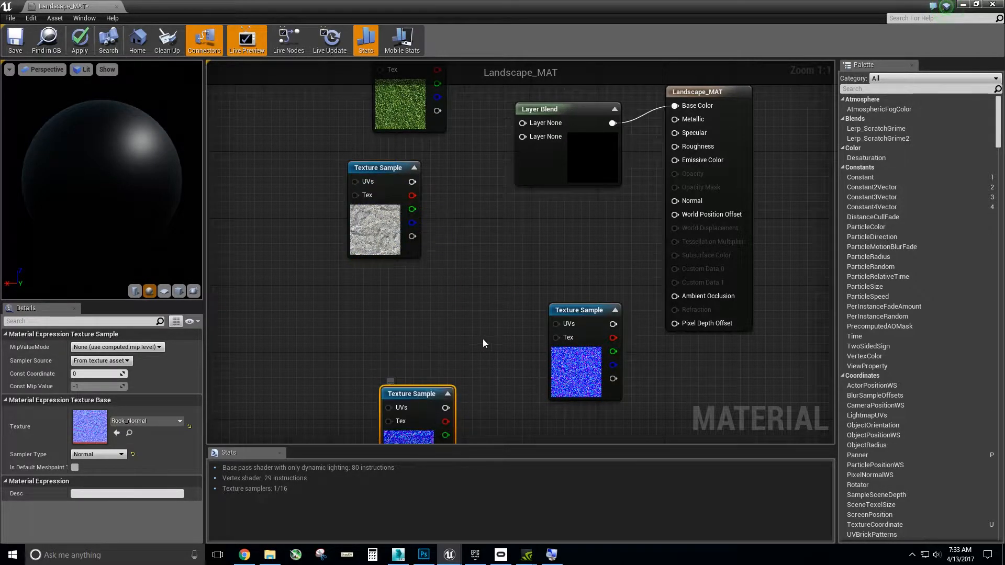
right_click_drag(483, 340, 483, 252)
left_click_drag(569, 236, 534, 362)
right_click_drag(470, 286, 482, 194)
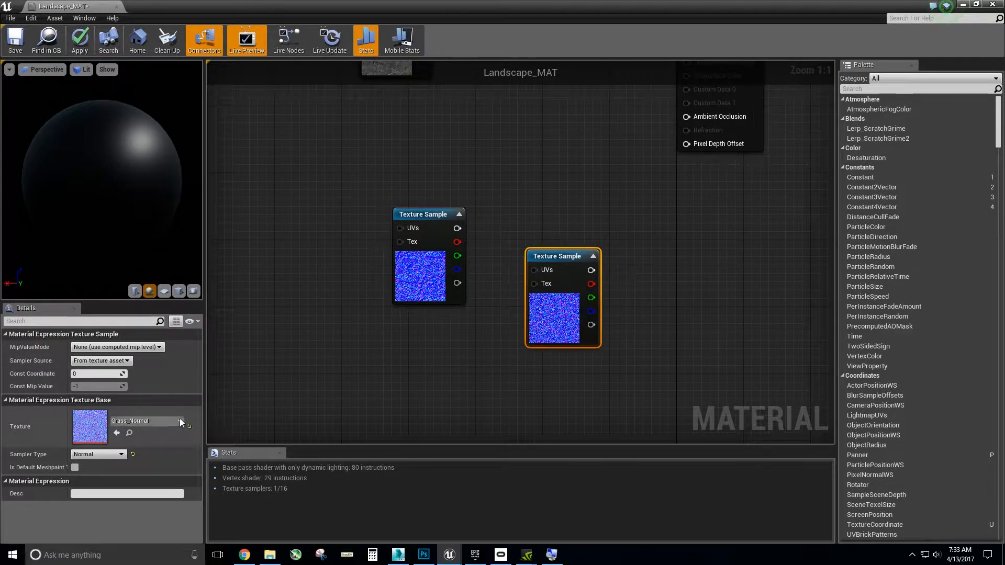
Stack the Grass_Normal sample directly above the Rock_Normal sample and shift both together into line with the diffuse samples.
left_click_drag(430, 216, 461, 354)
left_click_drag(574, 258, 448, 191)
right_click_drag(505, 205, 533, 242)
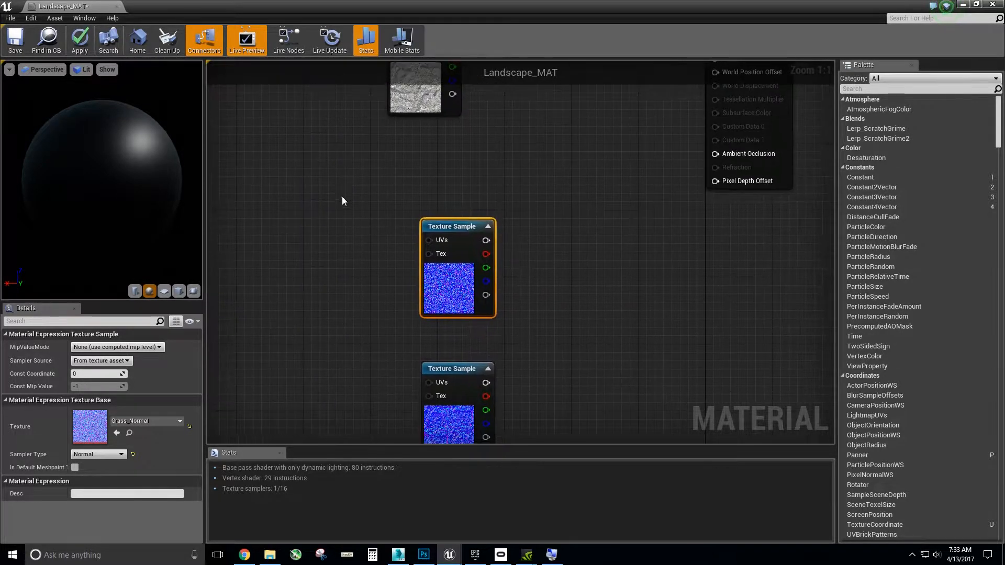
left_click(450, 367, "ctrl")
left_click_drag(459, 227, 419, 236)
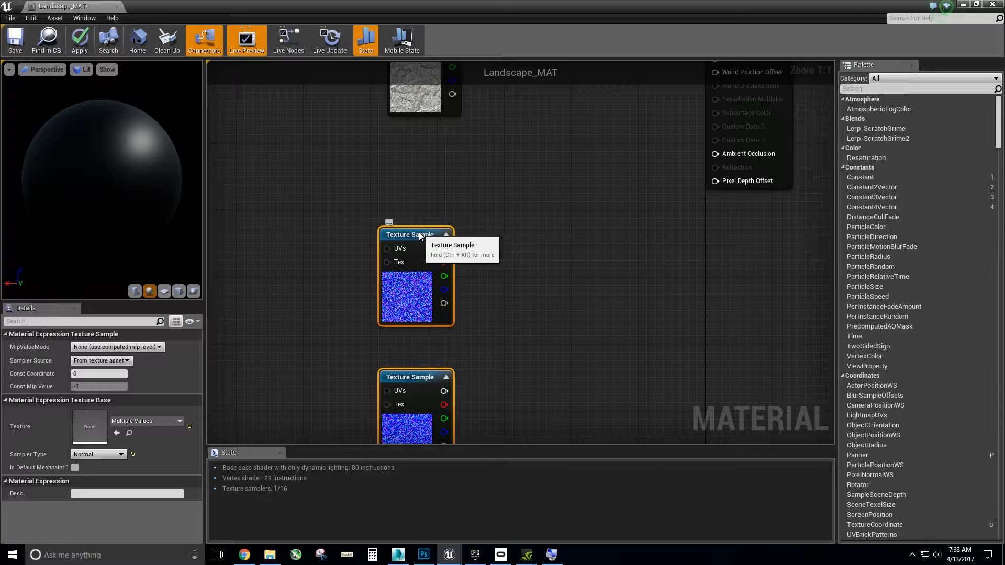
Reposition the Rock_Diffuse sample below the grass diffuse sample, closer to the Layer Blend node.
right_click(523, 241)
left_click_drag(512, 190, 539, 296)
right_click_drag(538, 227, 507, 366)
left_click_drag(365, 233, 406, 233)
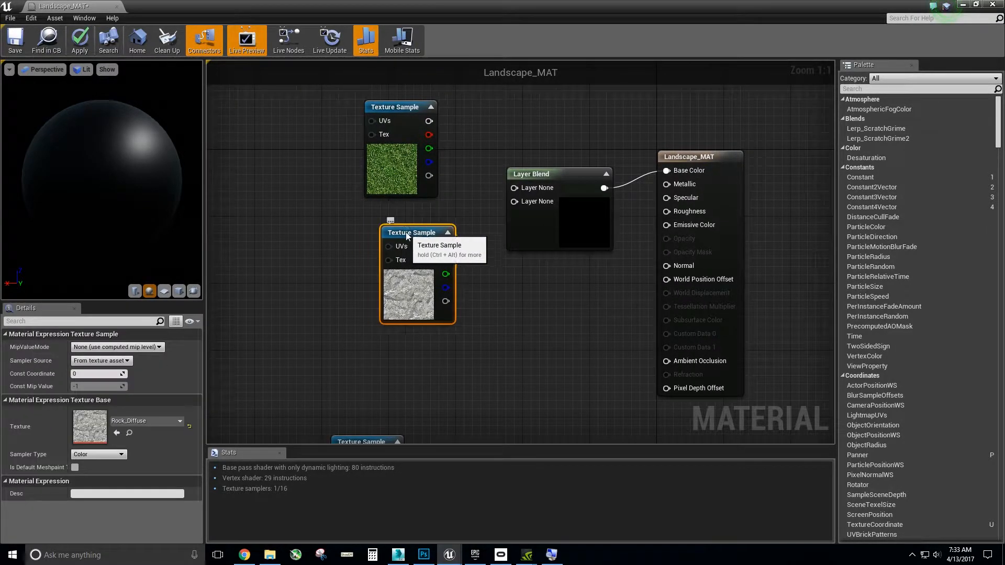
Name the two layers of the Layer Blend node Grass and Rock.
left_click(563, 178)
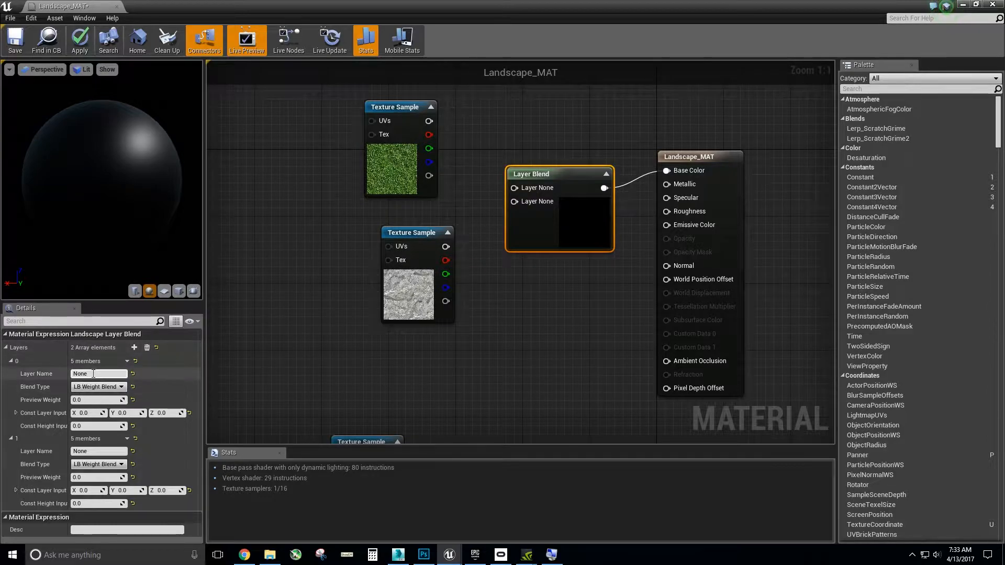
type("Grass")
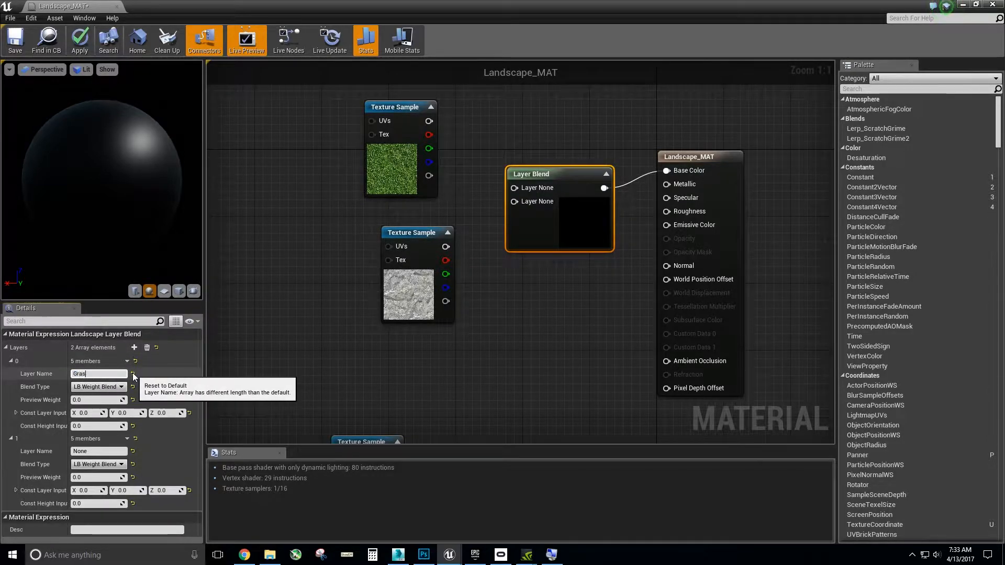
key("Return")
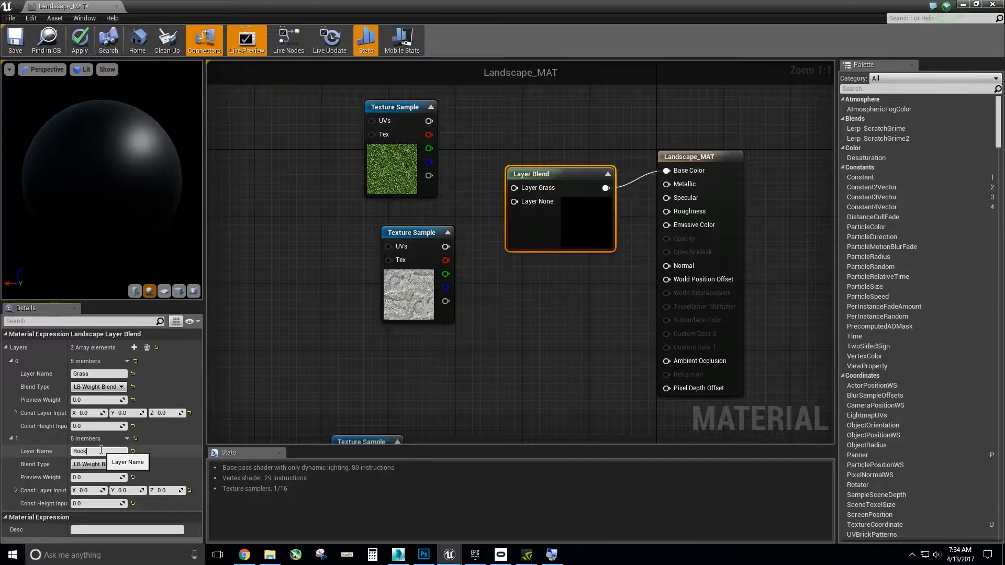
key("Return")
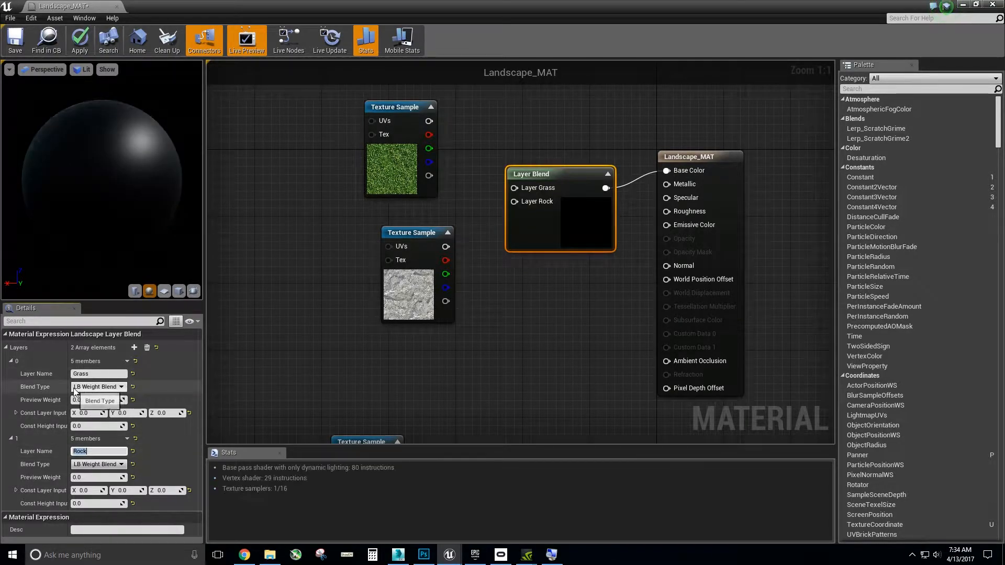
Set the blend type of both the Grass and Rock layers to LB Height Blend.
left_click(100, 387)
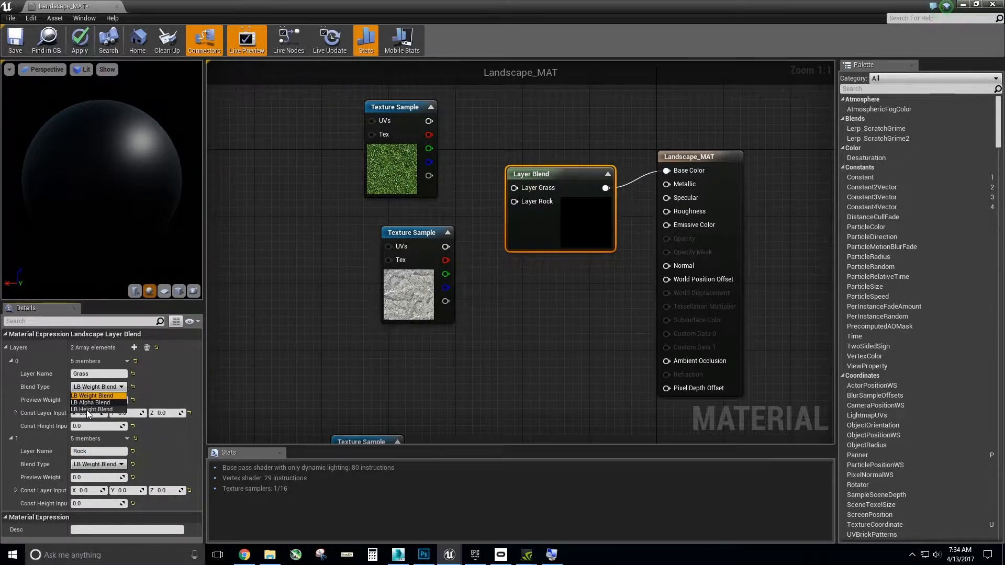
left_click(90, 410)
left_click(99, 465)
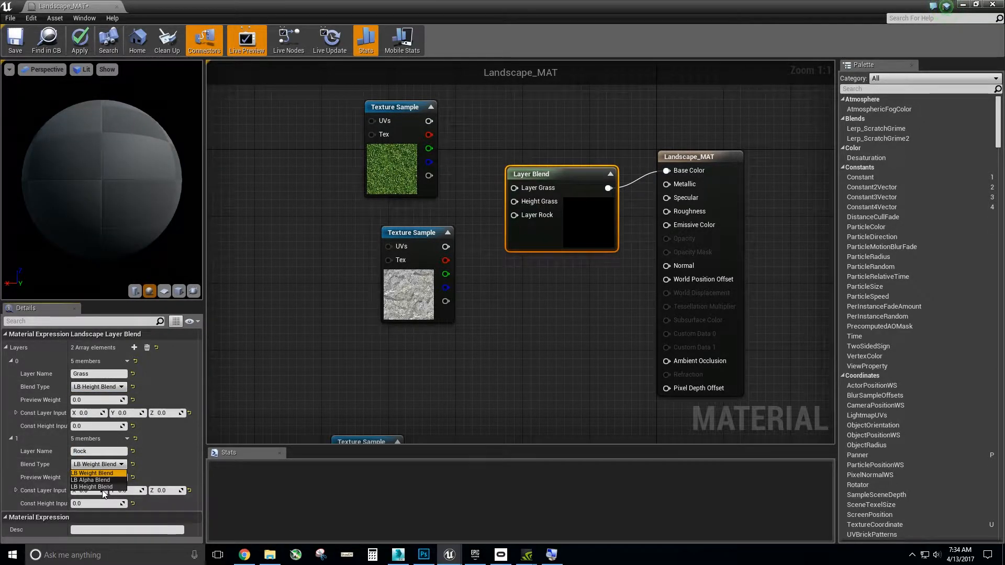
left_click(92, 487)
Set the preview weight of both the Grass and Rock layers to 1.
left_click(101, 401)
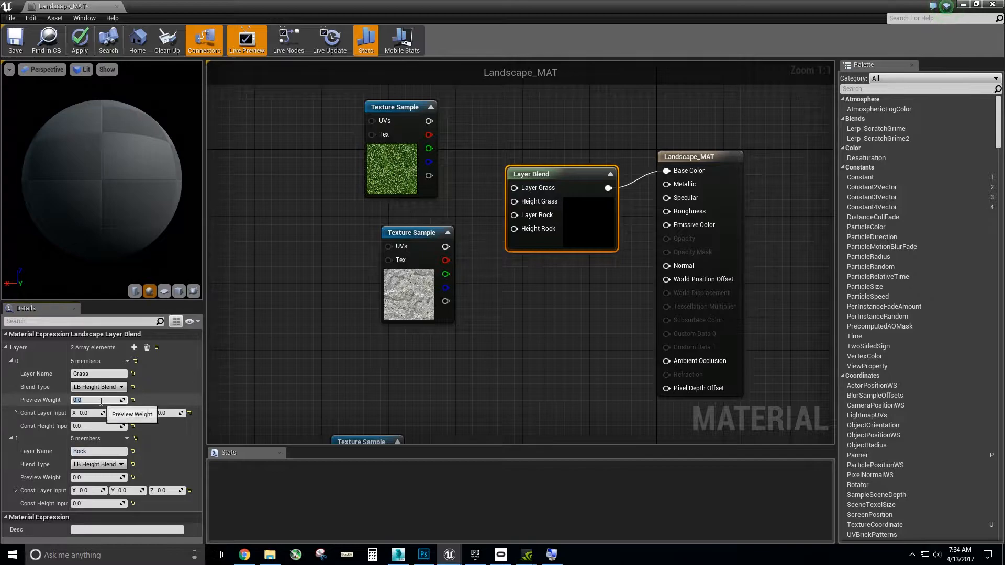
type("1")
key("Return")
left_click(98, 477)
type("1")
key("Return")
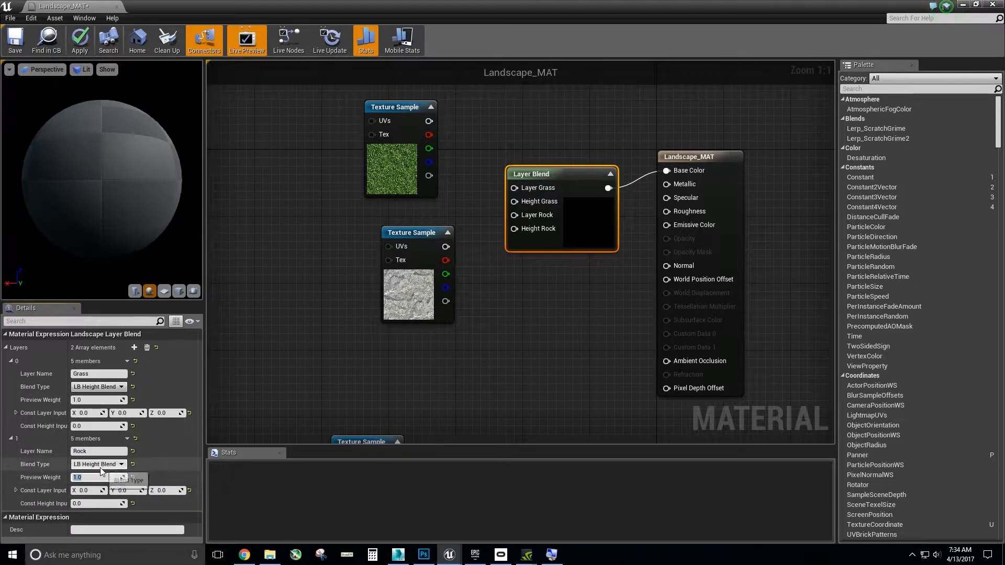
Move the Rock_Diffuse sample slightly lower and connect the grass diffuse sample's color output to the Layer Grass input.
left_click_drag(426, 234, 411, 256)
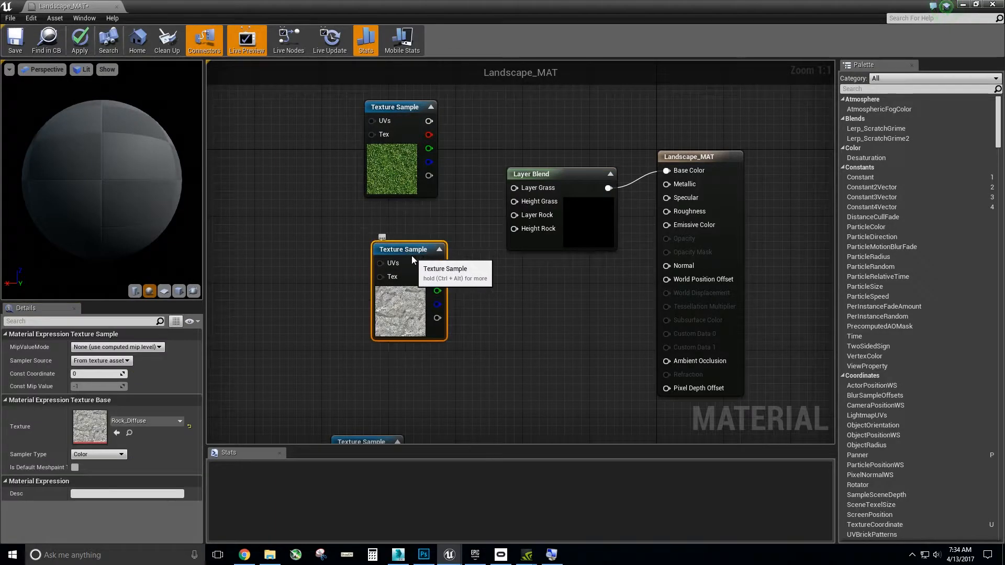
left_click(461, 225)
left_click_drag(429, 121, 515, 189)
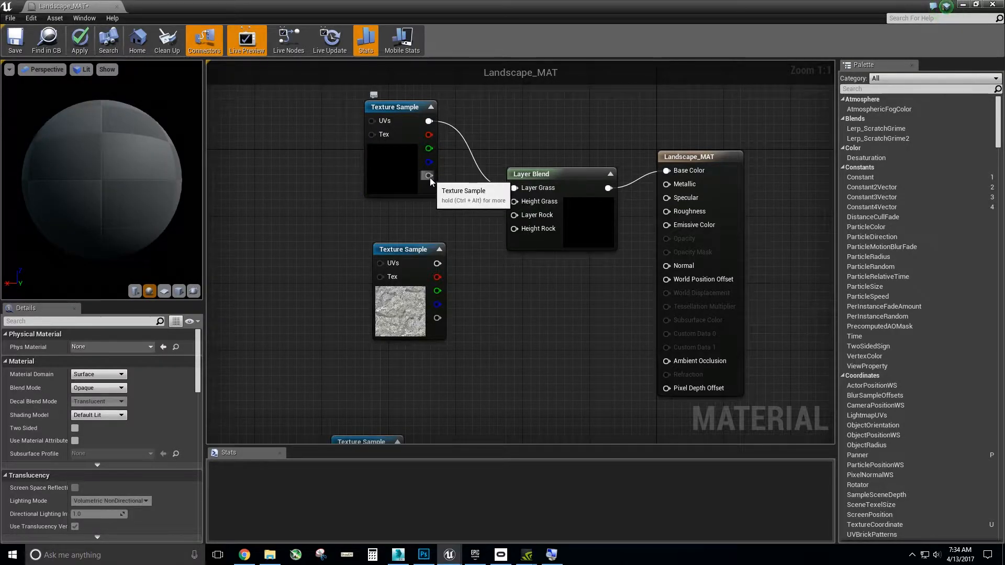
Connect the grass sample's alpha to Height Grass, and the rock sample's color and alpha to Layer Rock and Height Rock.
left_click_drag(431, 176, 514, 203)
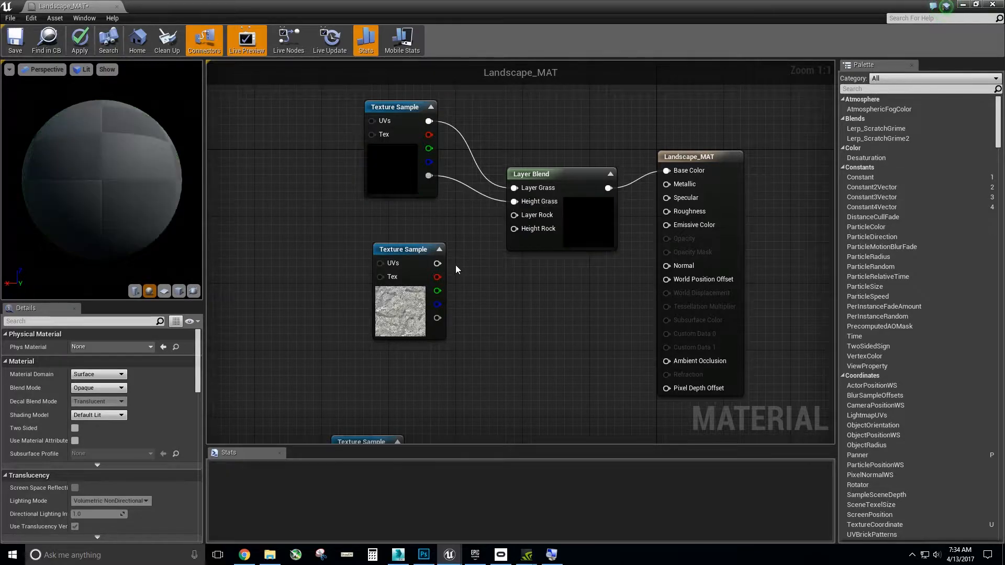
left_click_drag(437, 264, 514, 216)
left_click_drag(438, 317, 515, 232)
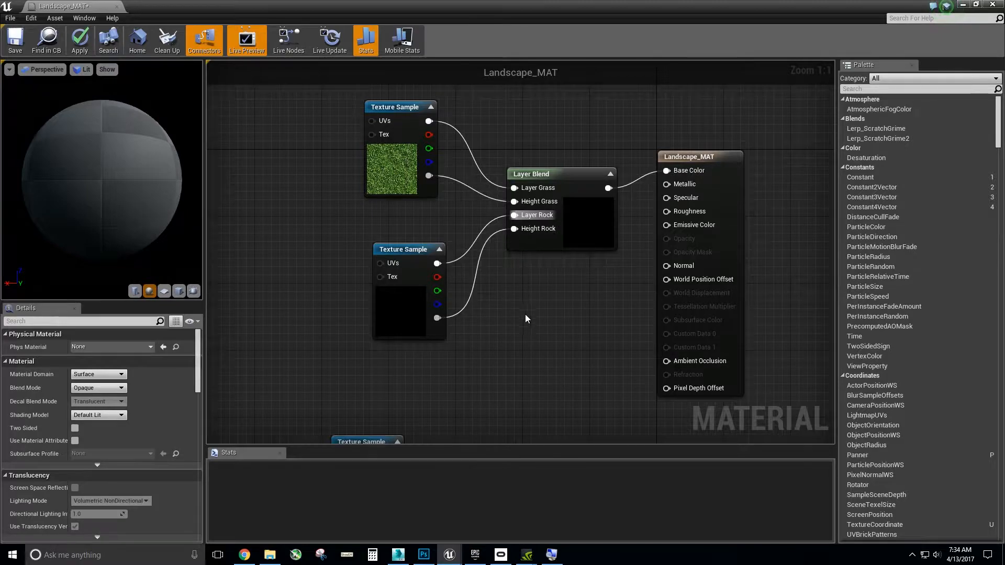
Move the Landscape_MAT result node lower and shift the two normal map samples into line beneath the diffuse samples.
scroll(525, 314, "down", 3)
left_click_drag(616, 134, 644, 236)
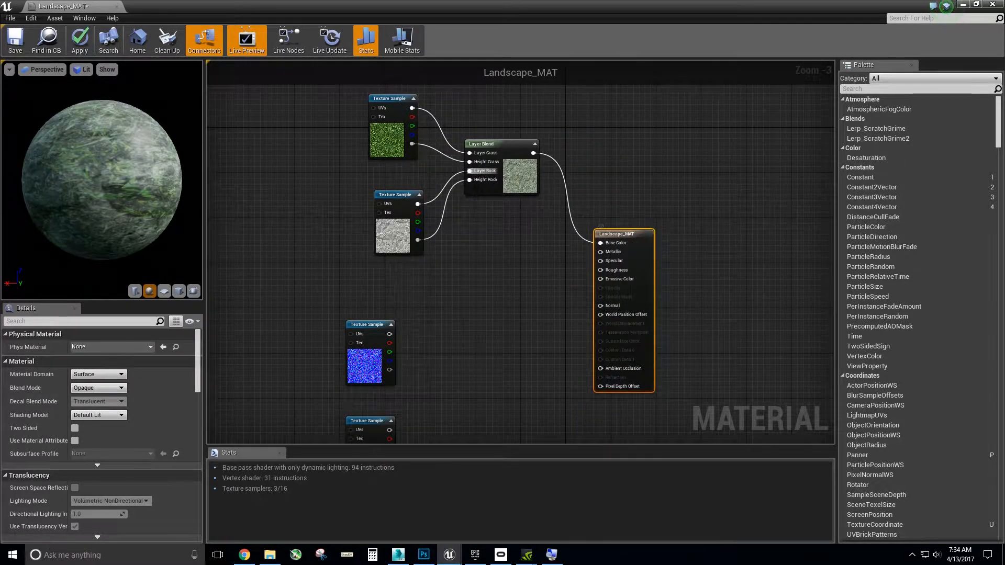
right_click_drag(480, 347, 473, 288)
left_click_drag(260, 227, 414, 403)
left_click_drag(359, 270, 392, 270)
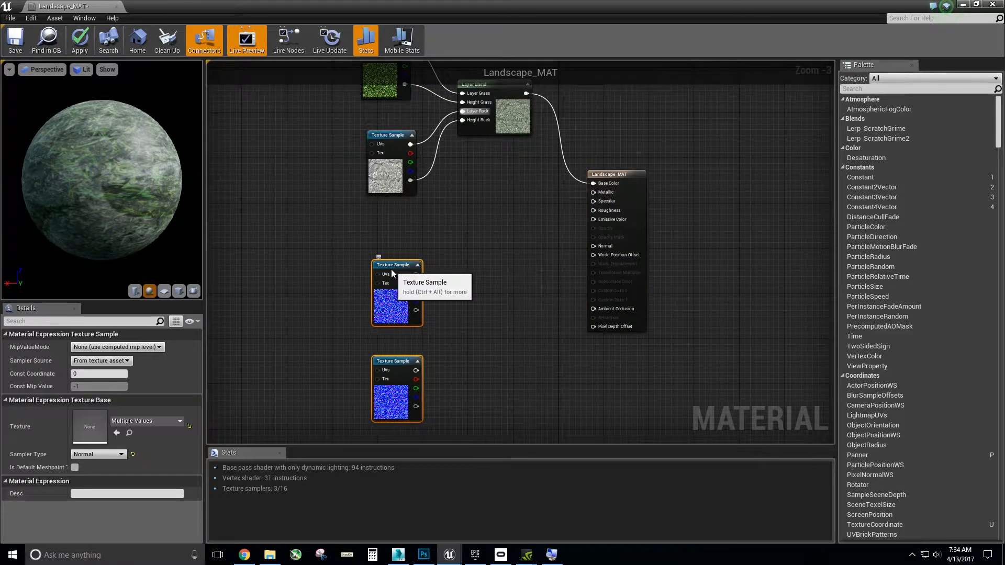
Duplicate the Layer Blend node and place the copy beside the two normal map samples.
left_click(497, 183)
left_click(519, 130)
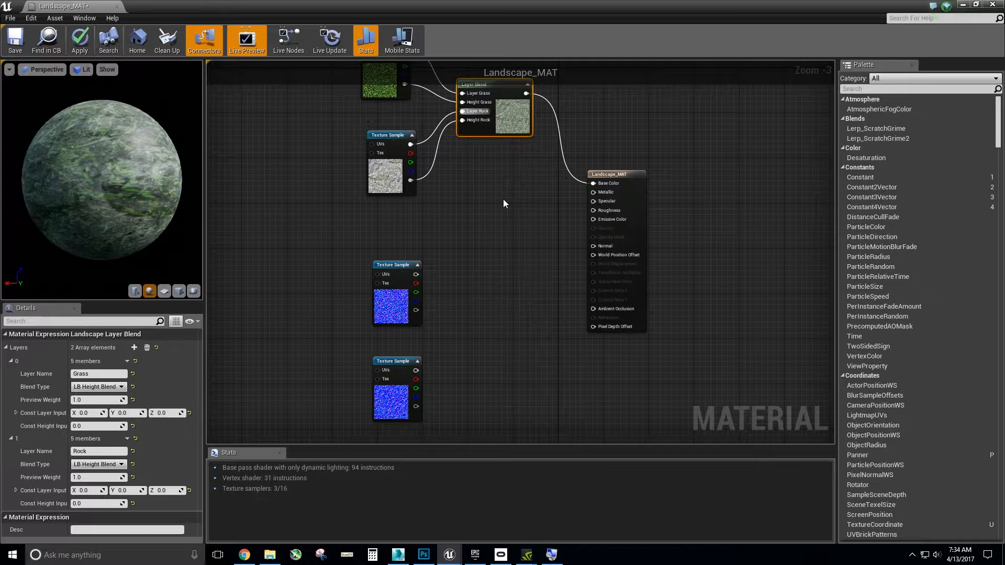
key("ctrl+w")
left_click_drag(531, 207, 491, 316)
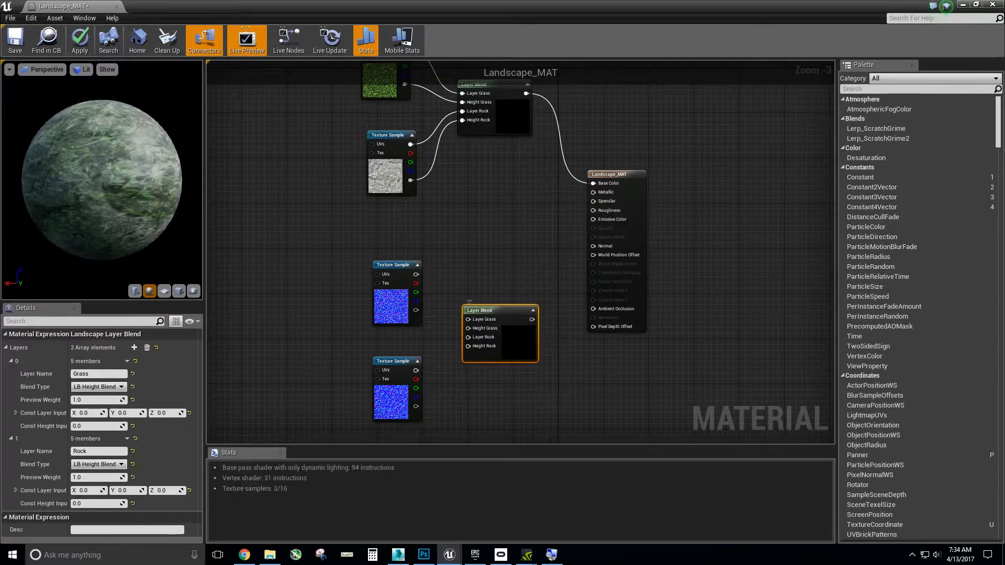
Connect the color and alpha outputs of both normal map samples to the second Layer Blend's Grass and Rock layer and height inputs.
scroll(445, 374, "up", 3)
left_click_drag(388, 233, 466, 313)
left_click_drag(388, 376, 390, 380)
left_click_drag(462, 333, 465, 327)
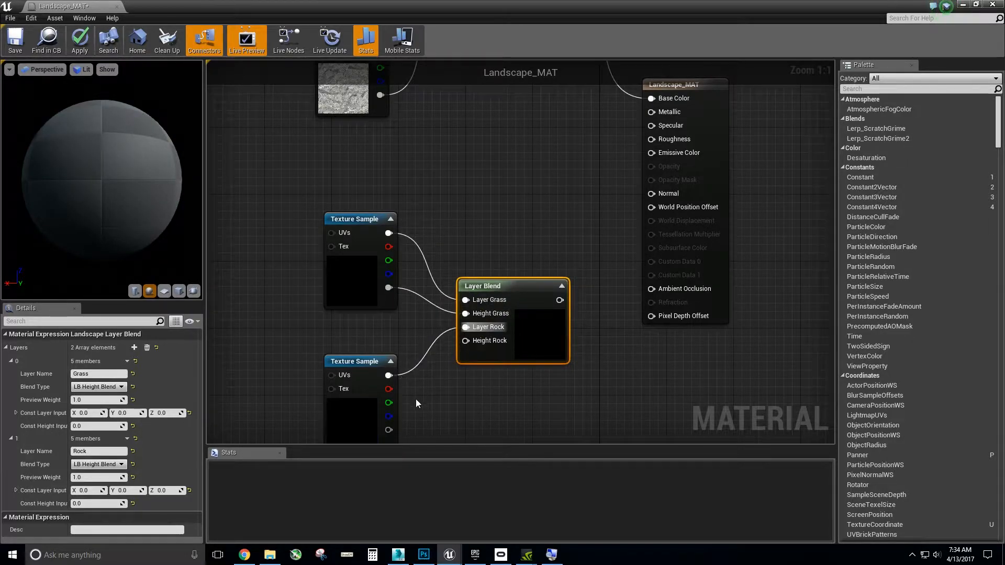
left_click_drag(389, 430, 465, 330)
Connect the second Layer Blend's output to the material's Normal input and apply the material.
left_click_drag(560, 289, 652, 183)
right_click_drag(518, 178, 495, 290)
scroll(531, 245, "down", 3)
left_click(483, 293)
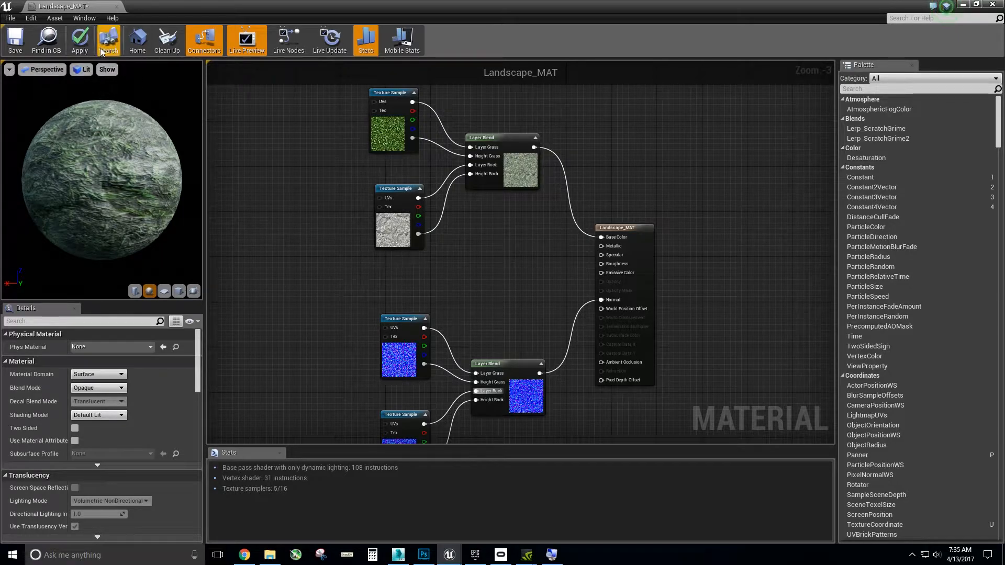
key("Return")
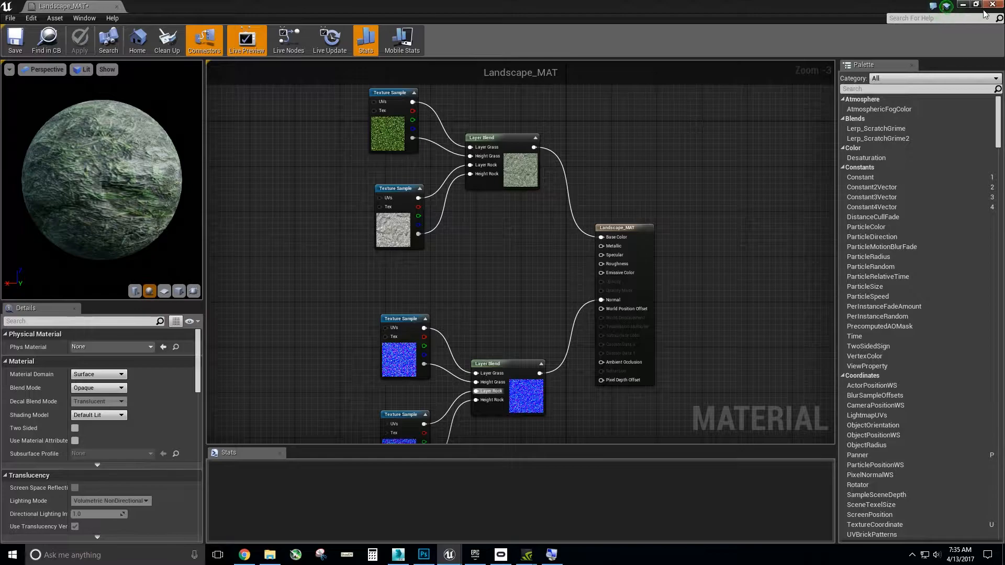
Return to the level editor and assign Landscape_MAT as the landscape's material.
left_click(963, 5)
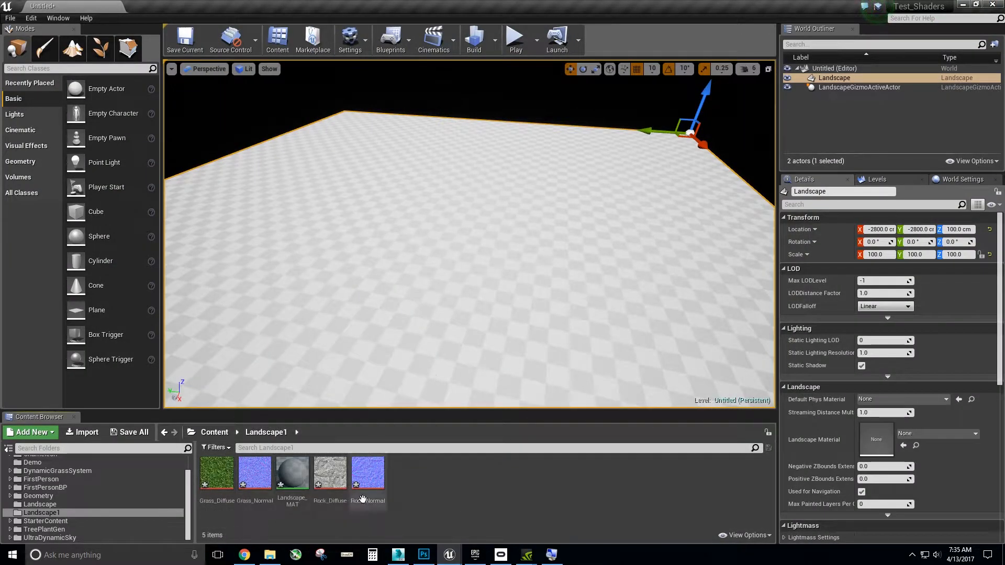
left_click(903, 445)
mouse_move(542, 279)
right_mouse_down()
mouse_move(526, 306)
mouse_move(498, 288)
mouse_move(547, 273)
right_mouse_up()
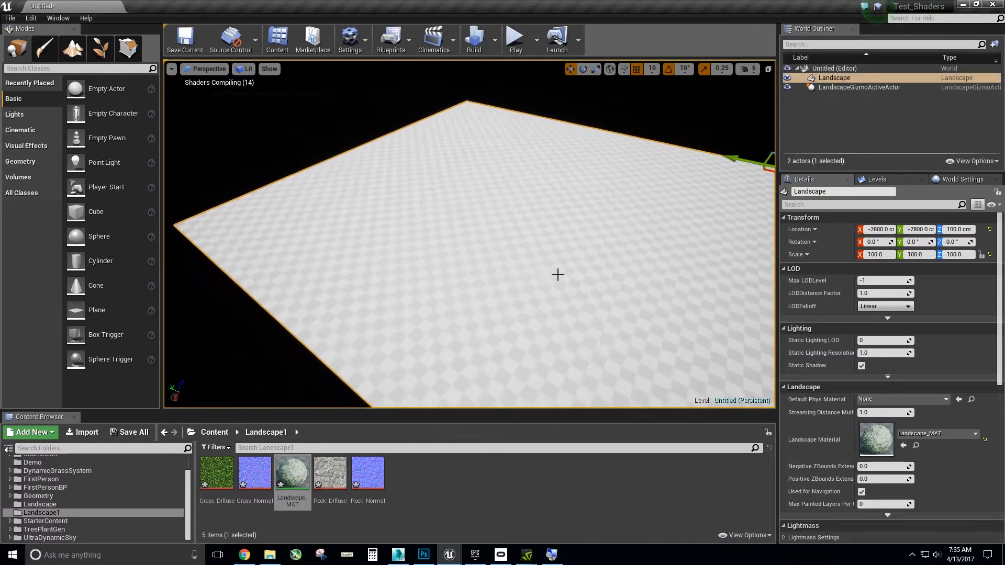
In landscape paint mode, create a weight-blended layer info named Grass_LayerInfo for the Grass layer in the Landscape1 folder.
left_click(72, 49)
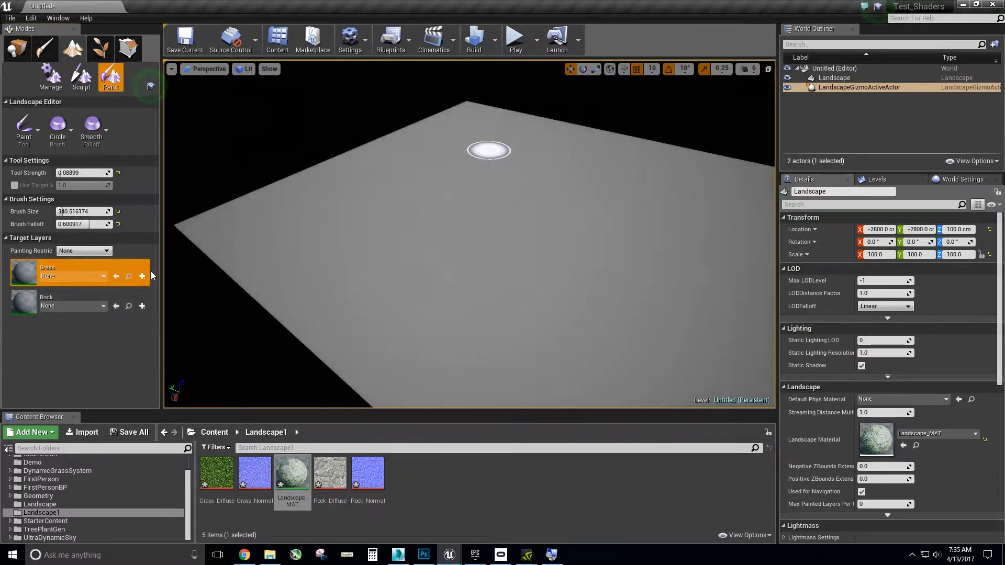
left_click(61, 277)
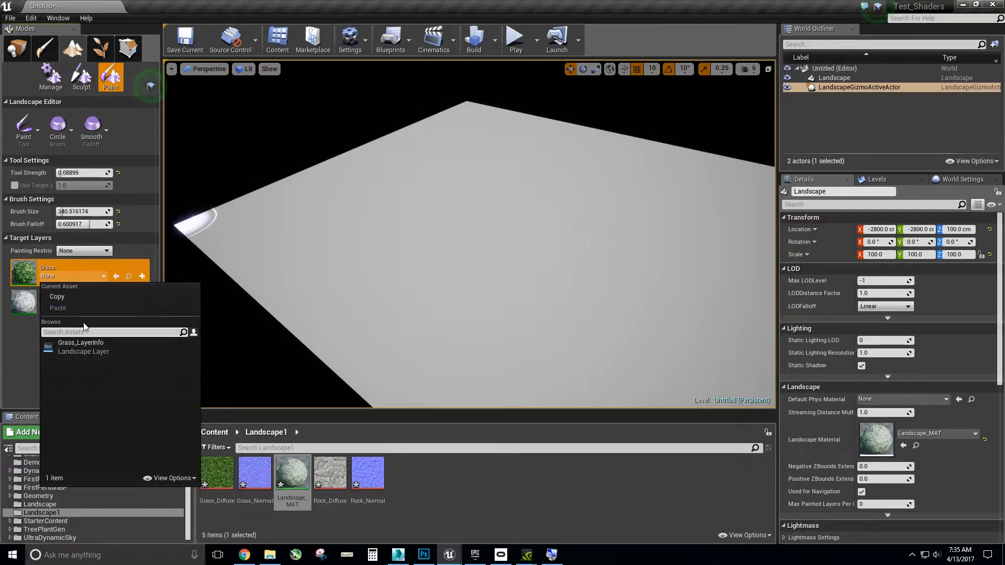
left_click(82, 277)
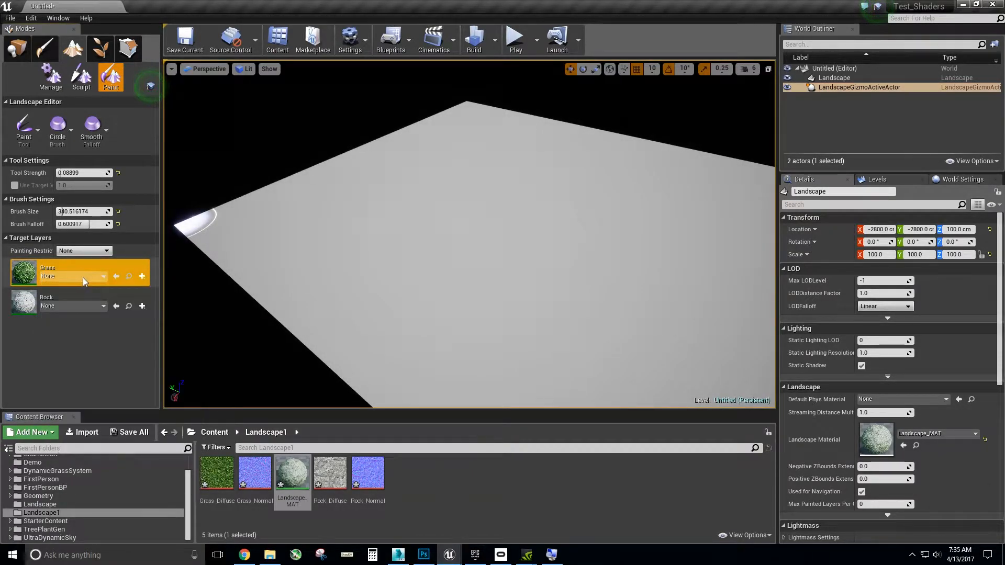
left_click(143, 276)
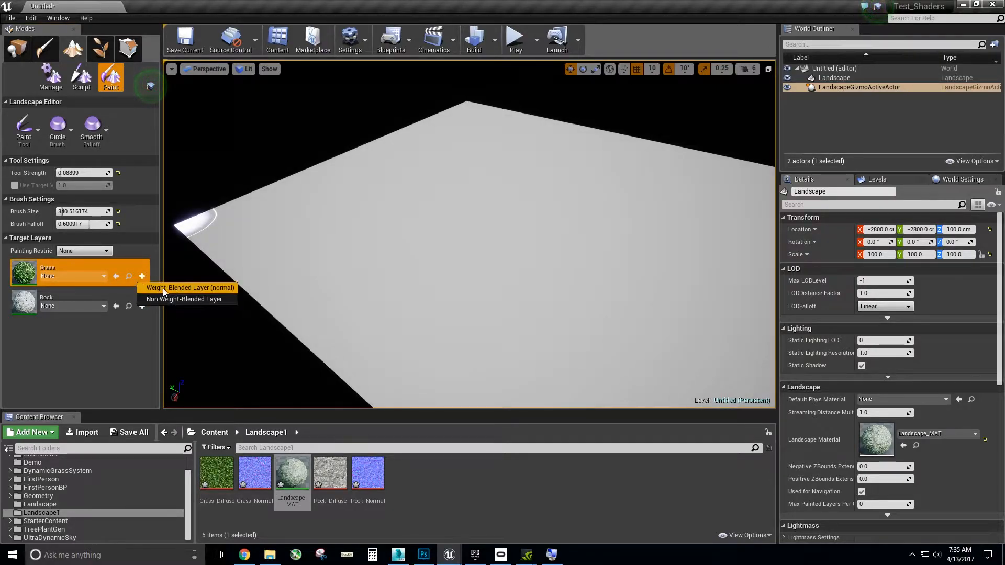
left_click(216, 289)
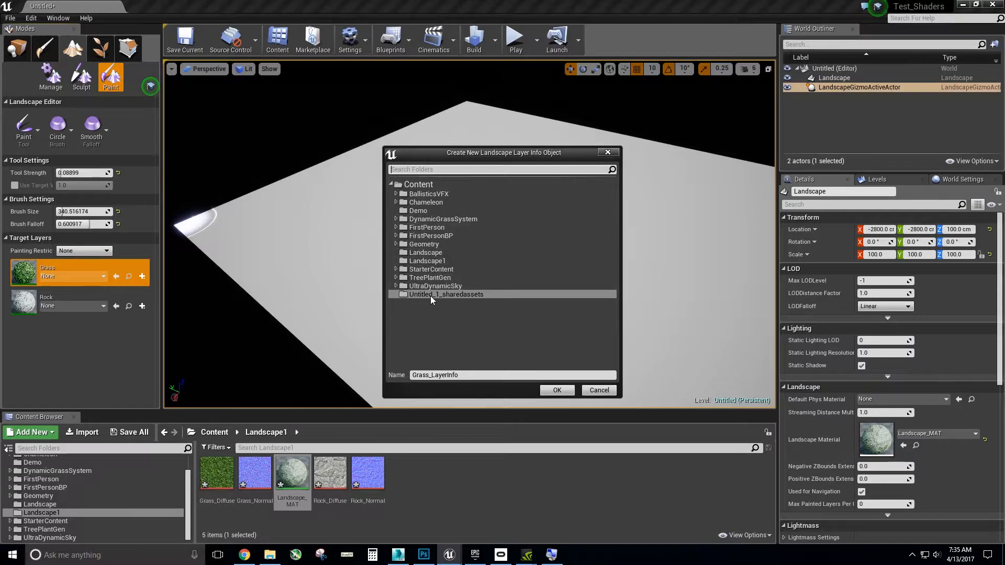
left_click(427, 260)
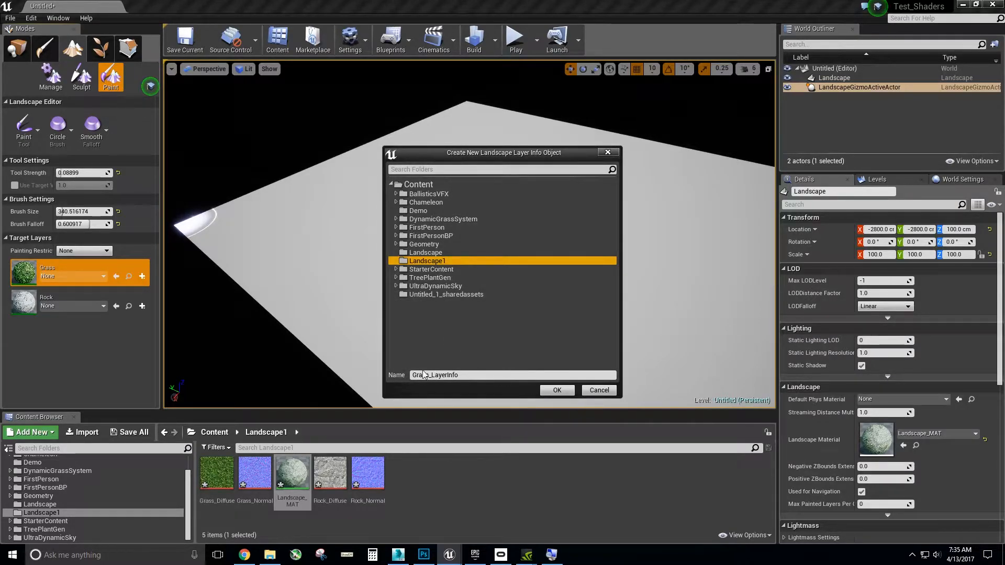
left_click(557, 391)
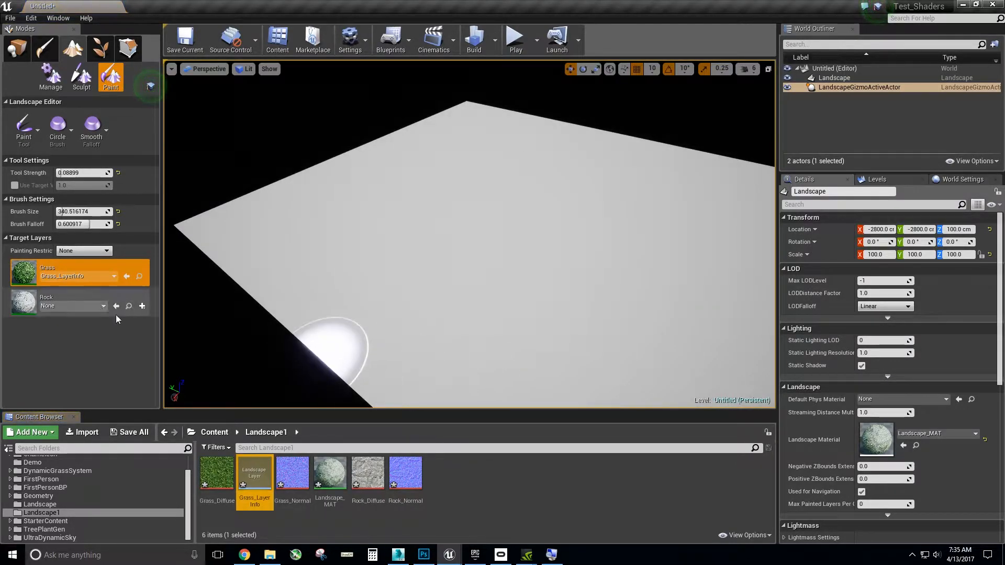
Create a weight-blended layer info named Rock_LayerInfo for the Rock layer in the Landscape1 folder.
left_click(142, 308)
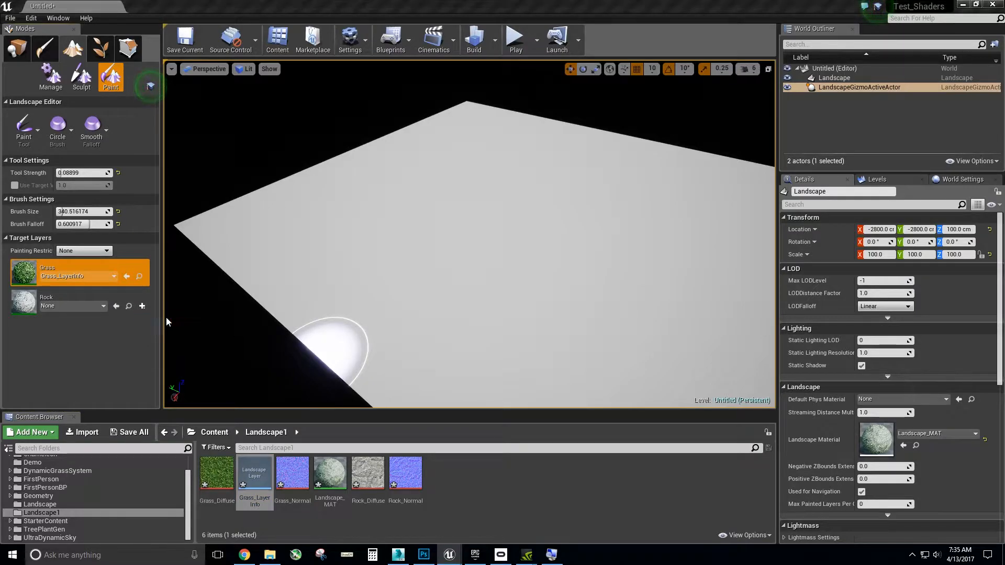
left_click(165, 317)
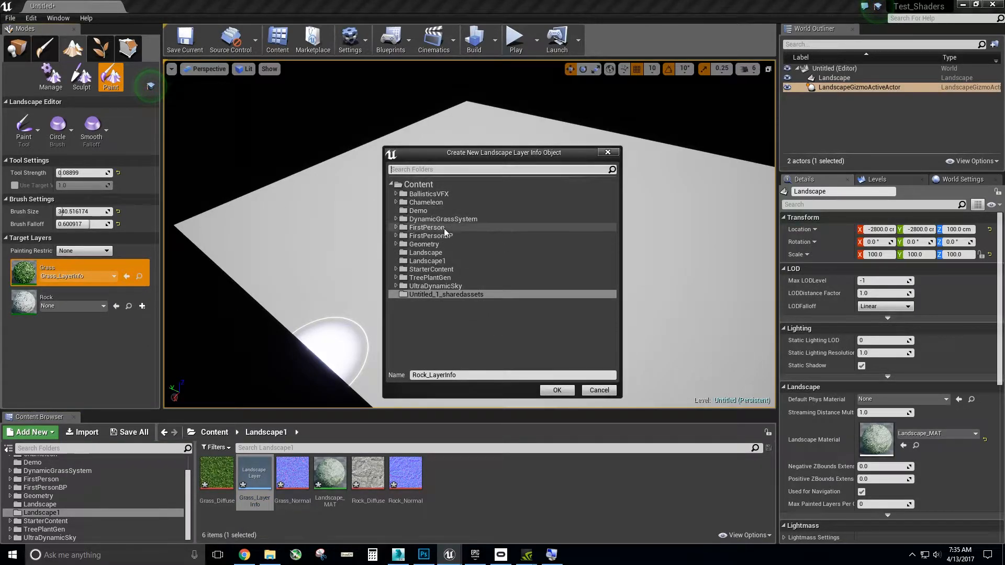
left_click(440, 261)
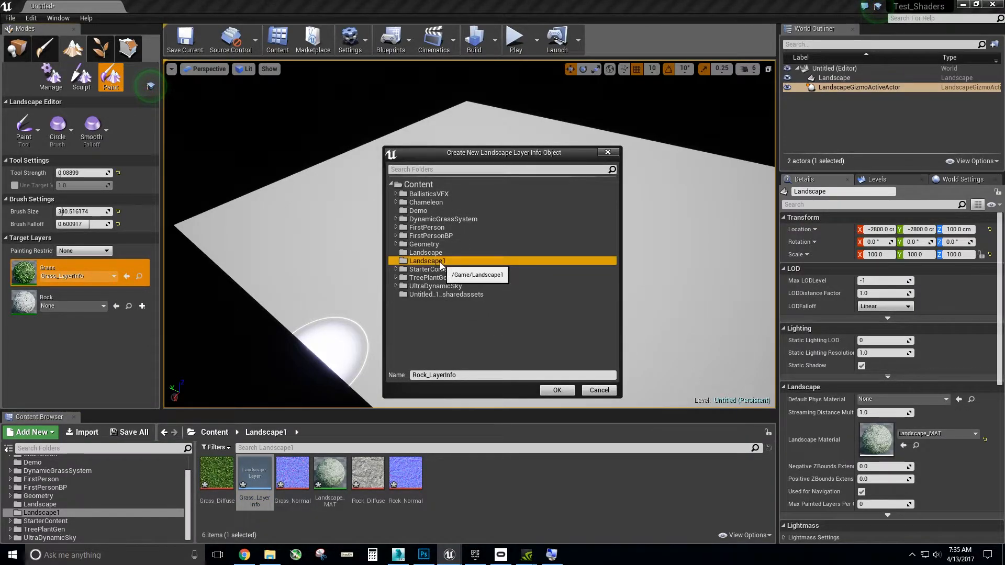
left_click(556, 391)
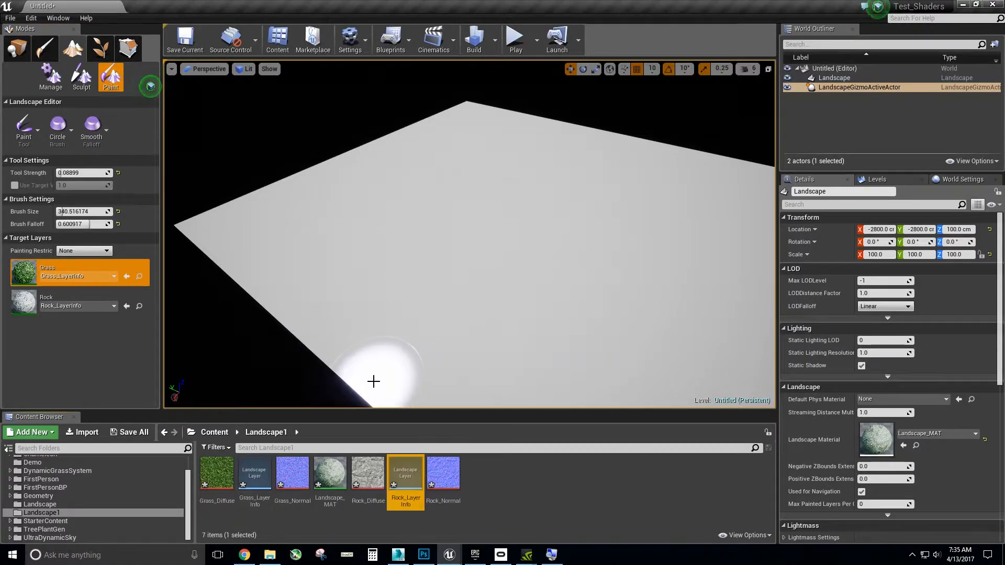
Fill the whole landscape with the Grass layer and inspect the surface up close and from above.
right_click(95, 268)
left_click(129, 305)
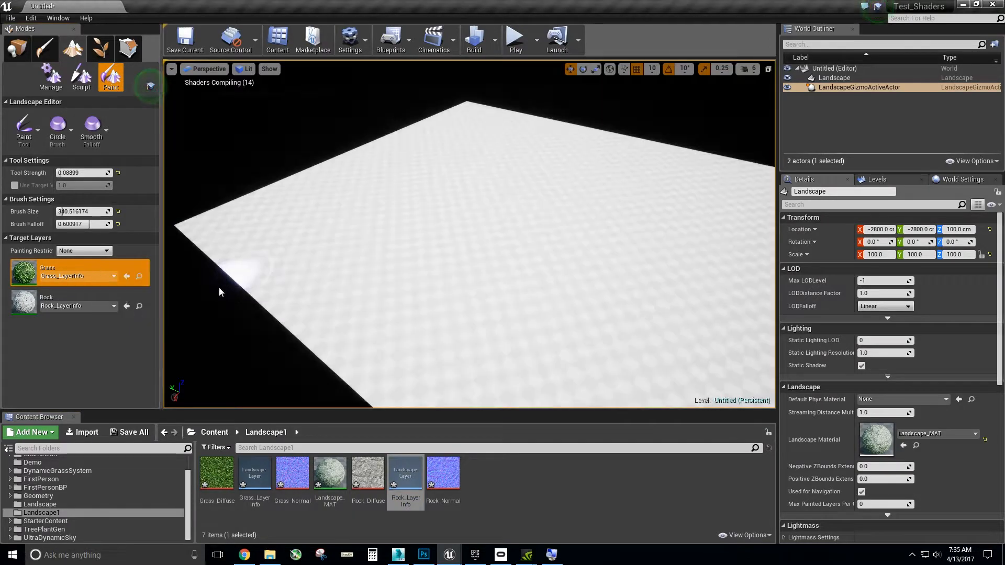
mouse_move(487, 269)
right_mouse_down()
mouse_move(518, 293)
mouse_move(487, 272)
mouse_move(472, 285)
mouse_move(407, 284)
mouse_move(487, 294)
mouse_move(416, 331)
mouse_move(455, 293)
right_mouse_up()
left_click(456, 321)
key("w")
key("s")
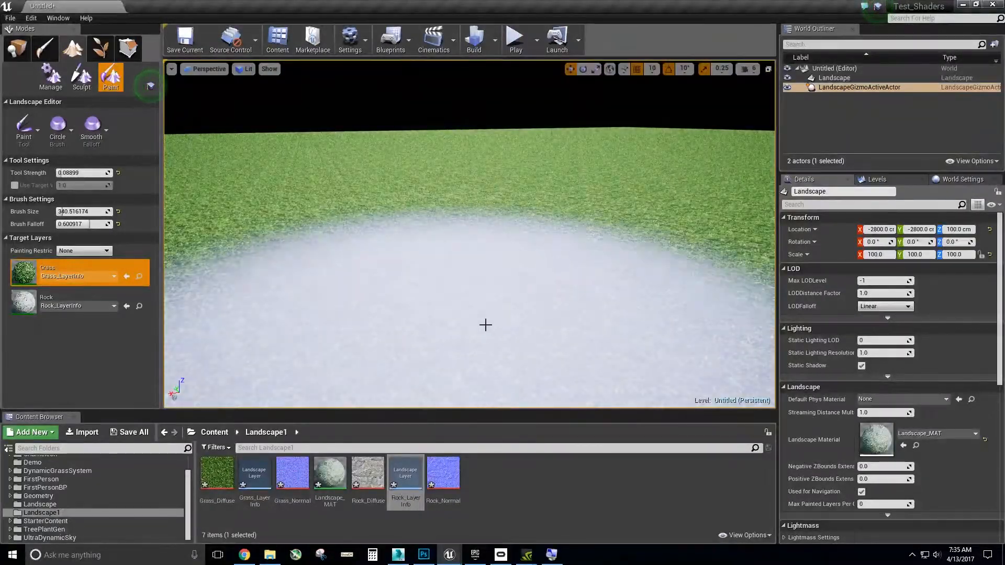
mouse_move(427, 198)
right_mouse_down()
mouse_move(427, 272)
mouse_move(510, 275)
right_mouse_up()
key("s")
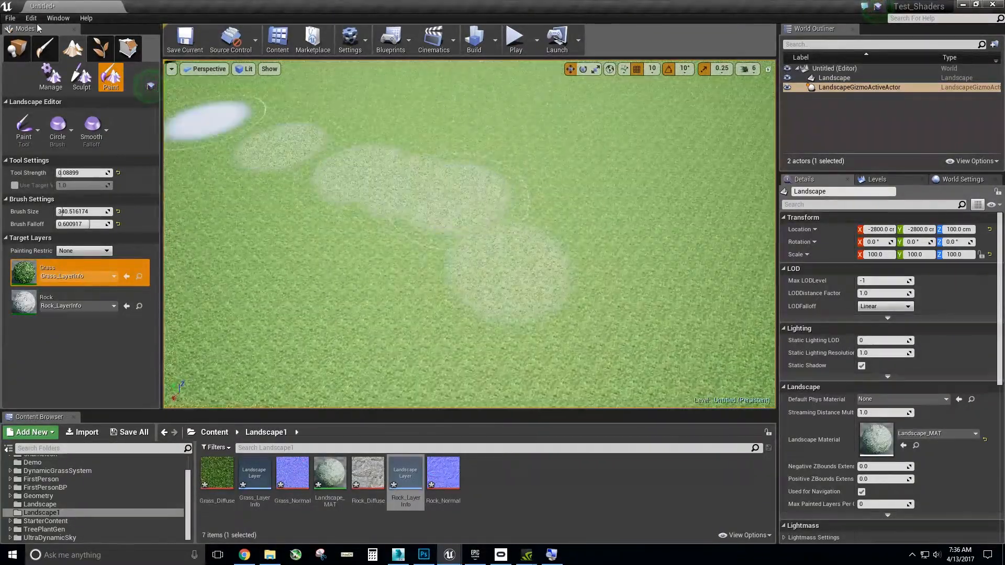
Place a Player Start on the grass-covered landscape.
left_click(16, 48)
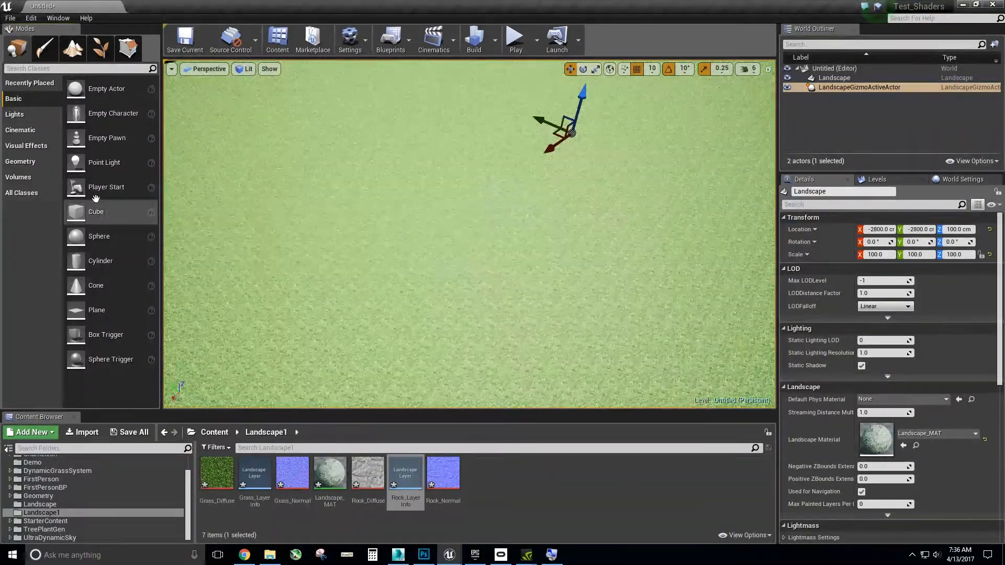
left_click_drag(106, 187, 483, 245)
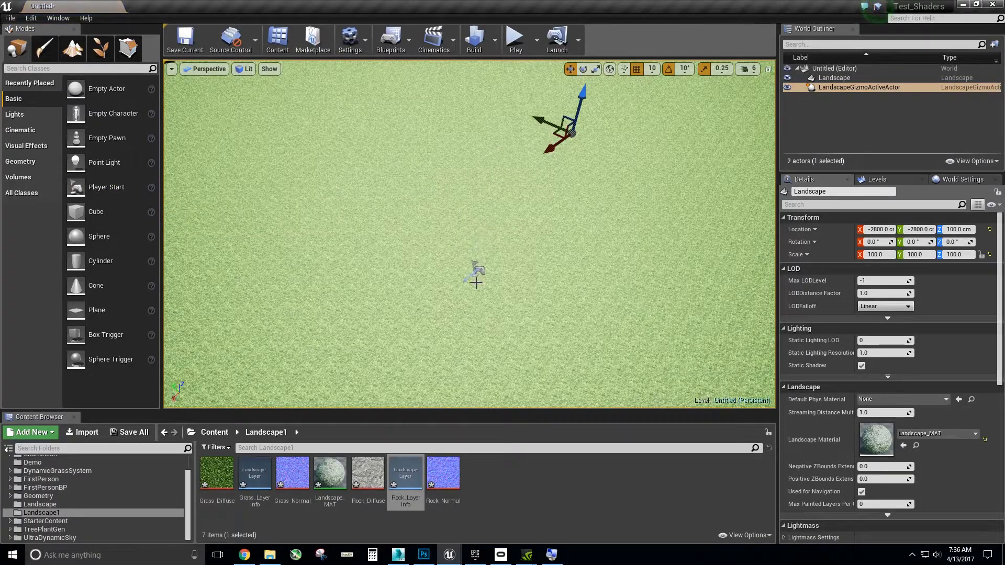
left_click_drag(477, 283, 477, 281)
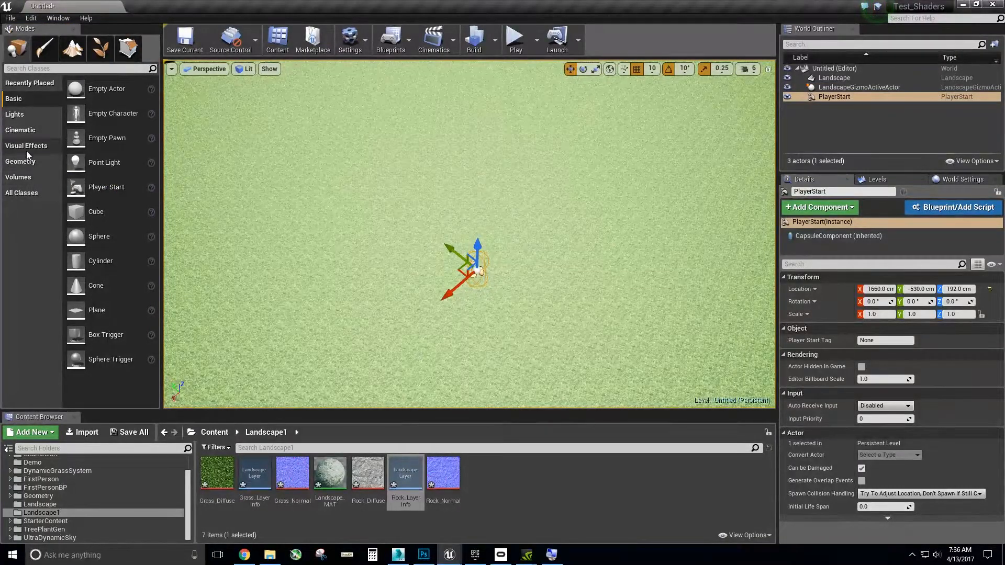
Add a Directional Light above the landscape.
left_click(23, 117)
left_click_drag(113, 89, 509, 194)
right_click_drag(509, 193, 527, 207)
Play the level, walk across the grass to check the lit landscape, and stop the play session.
left_click(516, 40)
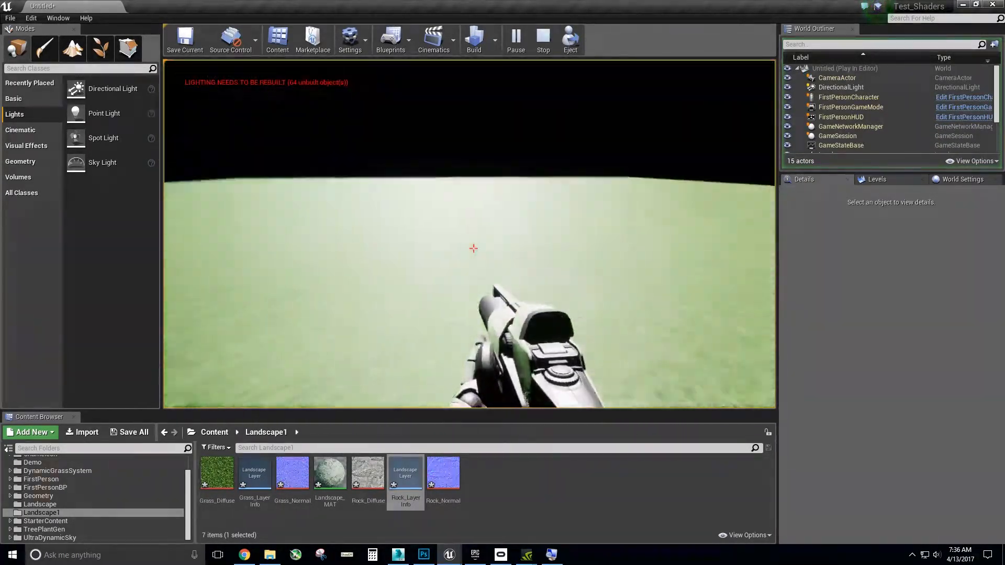
key("w")
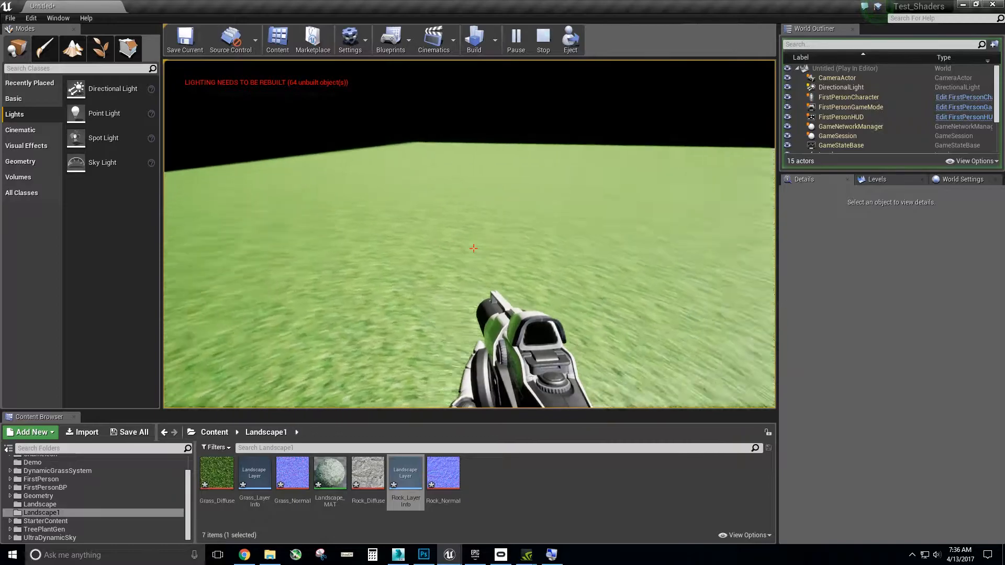
key("w")
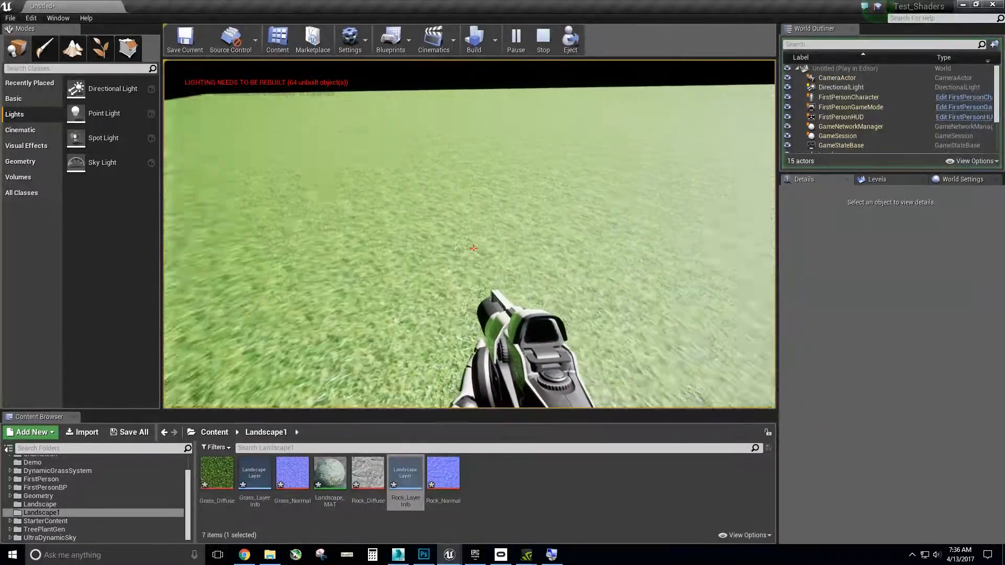
key("Escape")
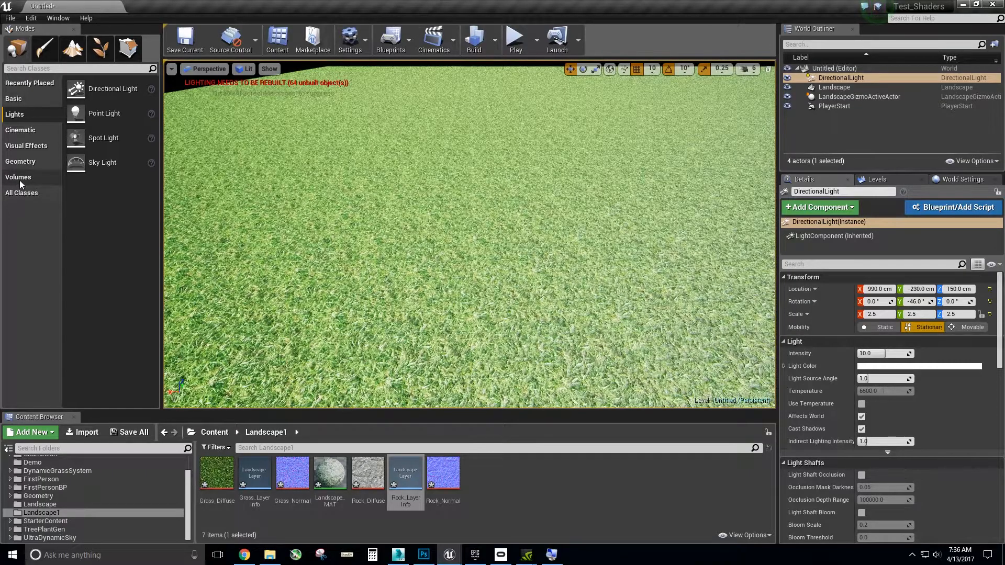
Return to landscape painting, select the Rock target layer and paint a short rock stroke across the grass.
left_click(72, 47)
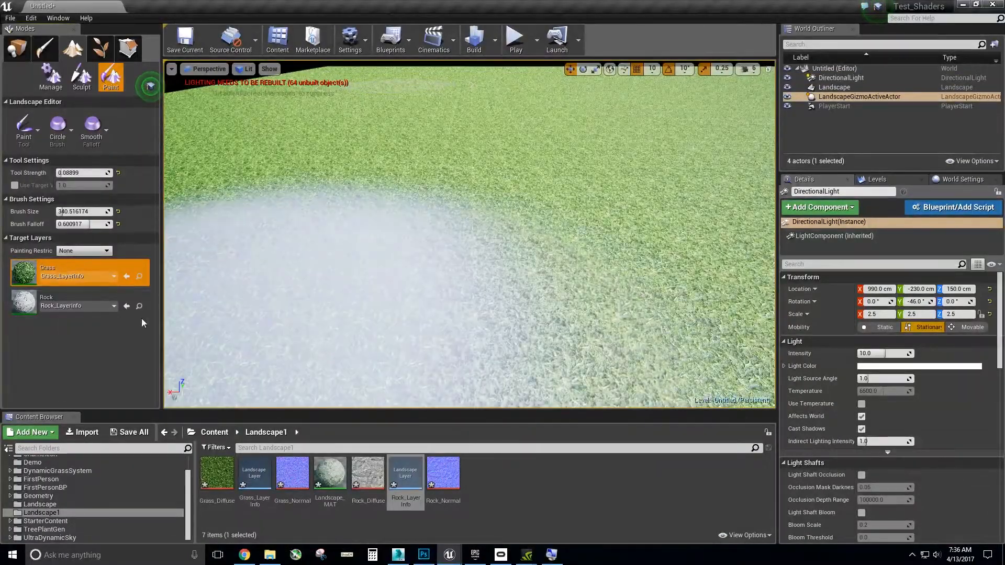
left_click(82, 295)
mouse_move(391, 303)
right_mouse_down()
mouse_move(390, 356)
mouse_move(440, 315)
mouse_move(461, 335)
mouse_move(483, 270)
right_mouse_up()
key("s")
mouse_move(454, 280)
left_mouse_down()
mouse_move(397, 284)
mouse_move(620, 278)
mouse_move(373, 323)
mouse_move(412, 264)
left_mouse_up()
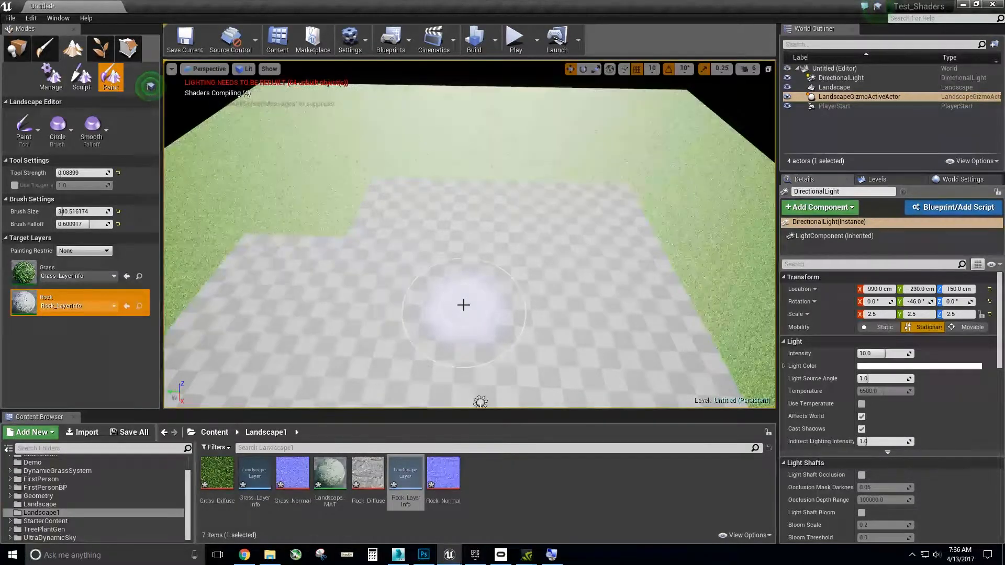
mouse_move(464, 305)
right_mouse_down()
mouse_move(464, 246)
mouse_move(464, 294)
mouse_move(464, 269)
mouse_move(435, 361)
mouse_move(393, 293)
right_mouse_up()
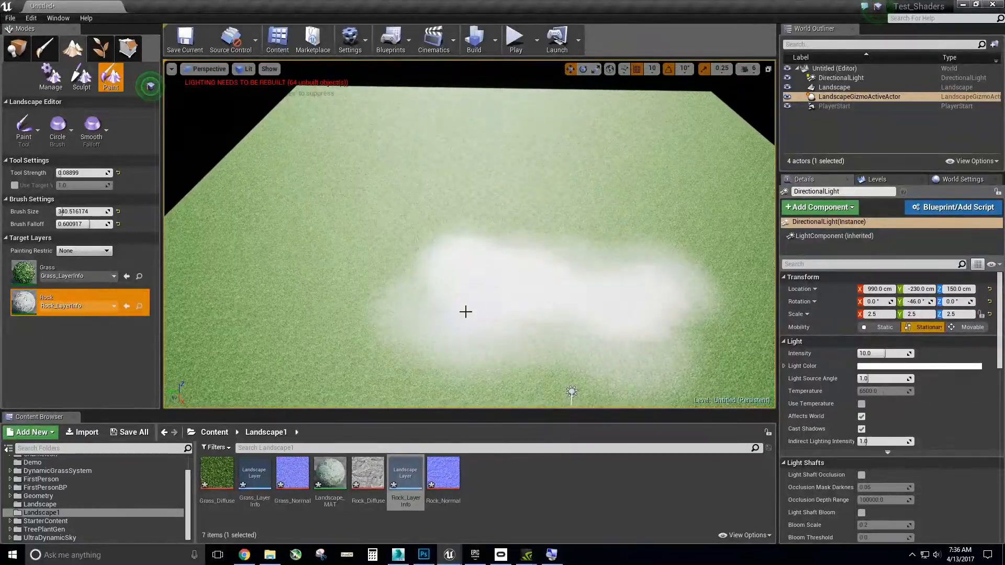
Extend the painted rock patch across the grass and sculpt it into raised hills with a tool strength of about 0.227.
left_click_drag(393, 294, 373, 292)
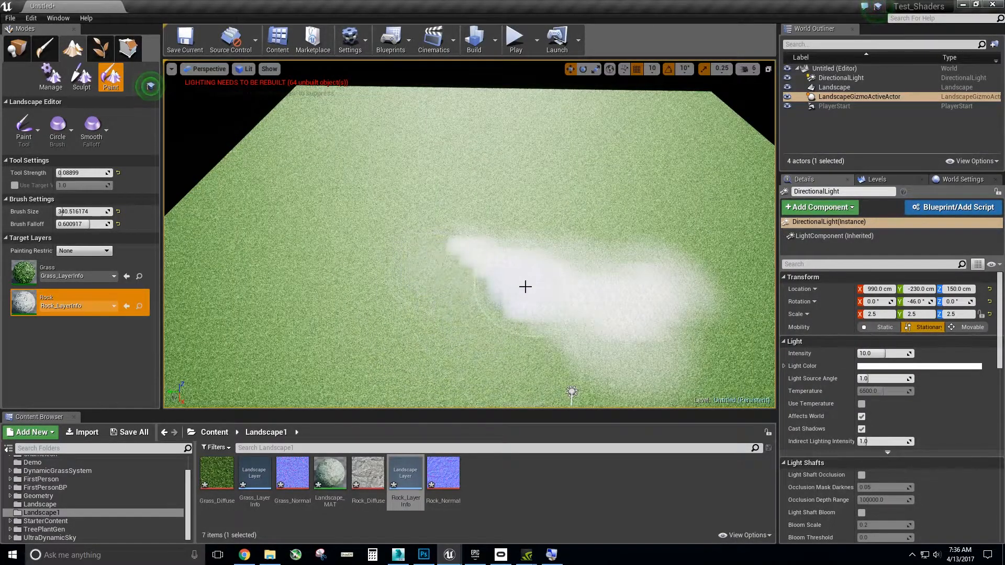
mouse_move(521, 285)
left_mouse_down()
mouse_move(455, 313)
mouse_move(423, 268)
mouse_move(592, 313)
mouse_move(571, 305)
left_mouse_up()
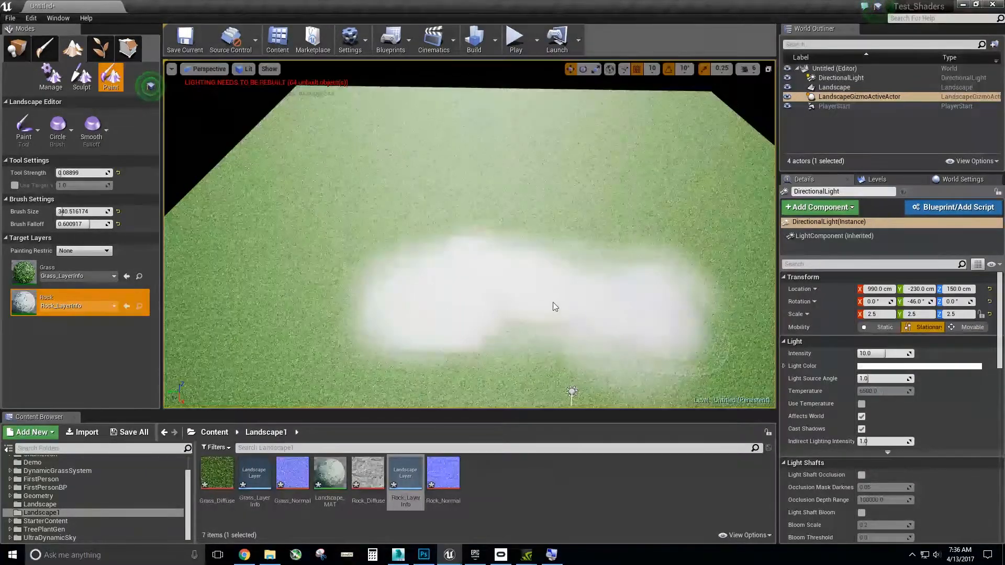
left_click(83, 77)
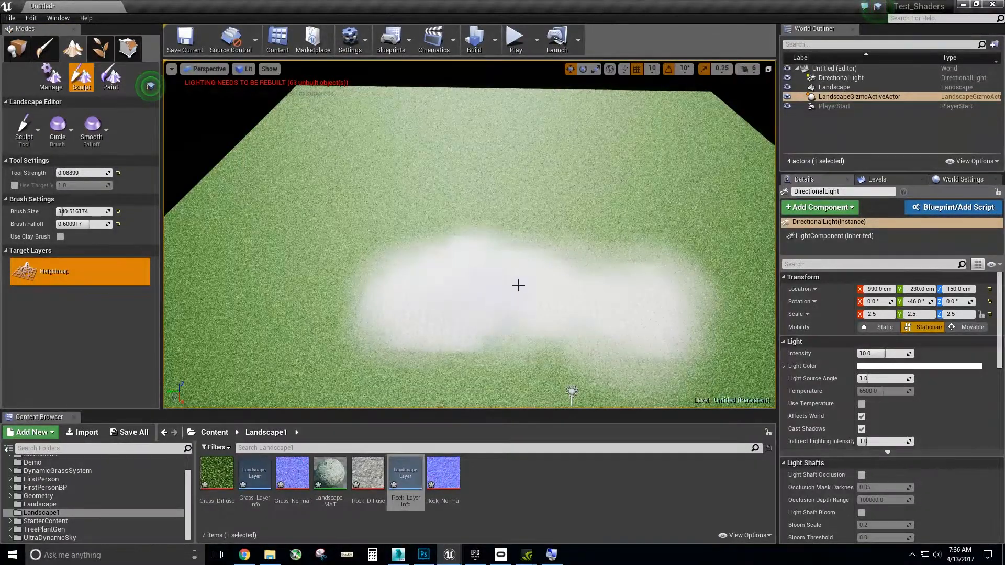
left_click_drag(62, 173, 73, 174)
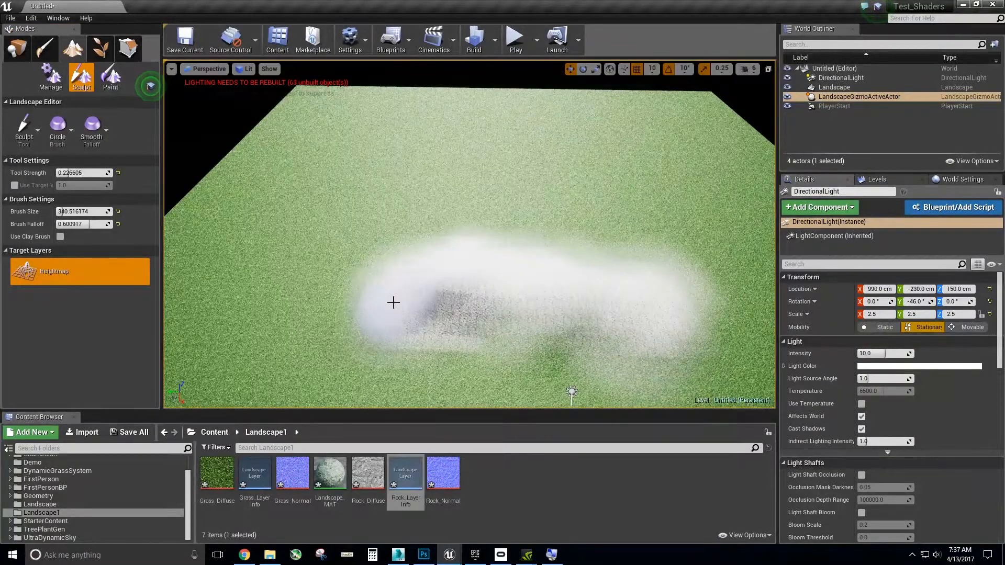
mouse_move(507, 339)
right_mouse_down()
mouse_move(430, 335)
mouse_move(408, 362)
mouse_move(398, 335)
mouse_move(387, 351)
mouse_move(419, 361)
mouse_move(513, 338)
right_mouse_up()
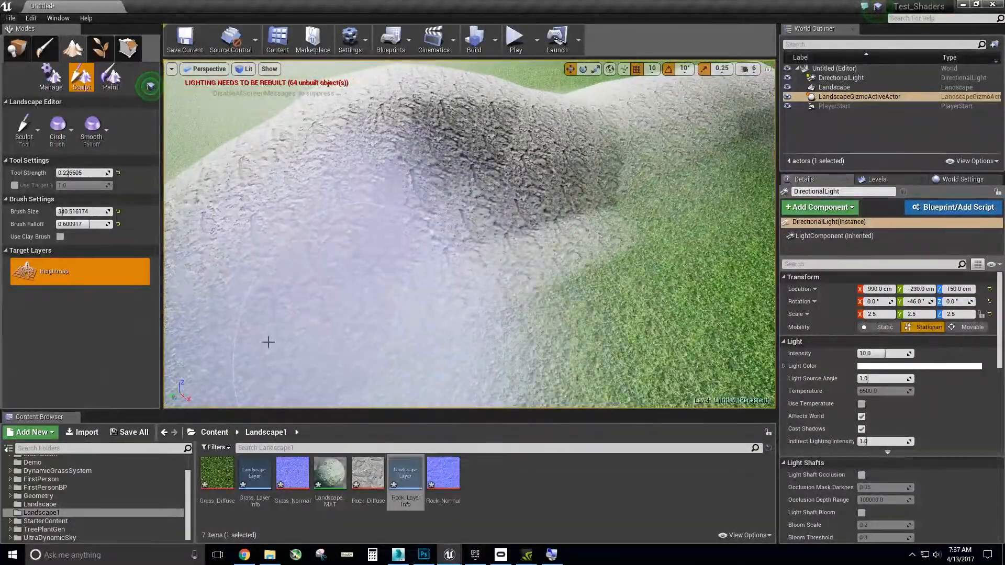
Open the Landscape_MAT material and add a texture coordinate node feeding the UVs of the grass diffuse texture sample.
left_click(17, 48)
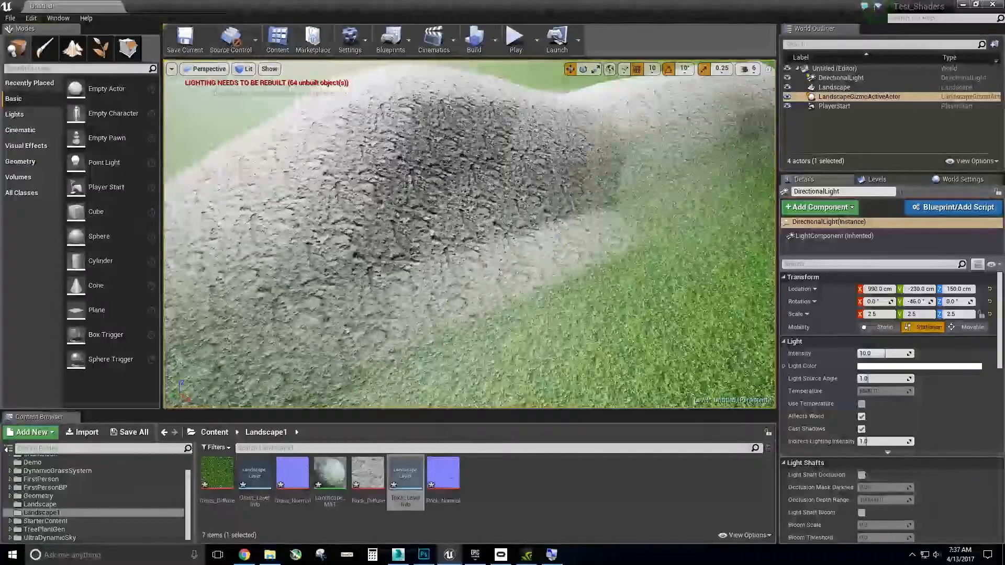
left_click(199, 118)
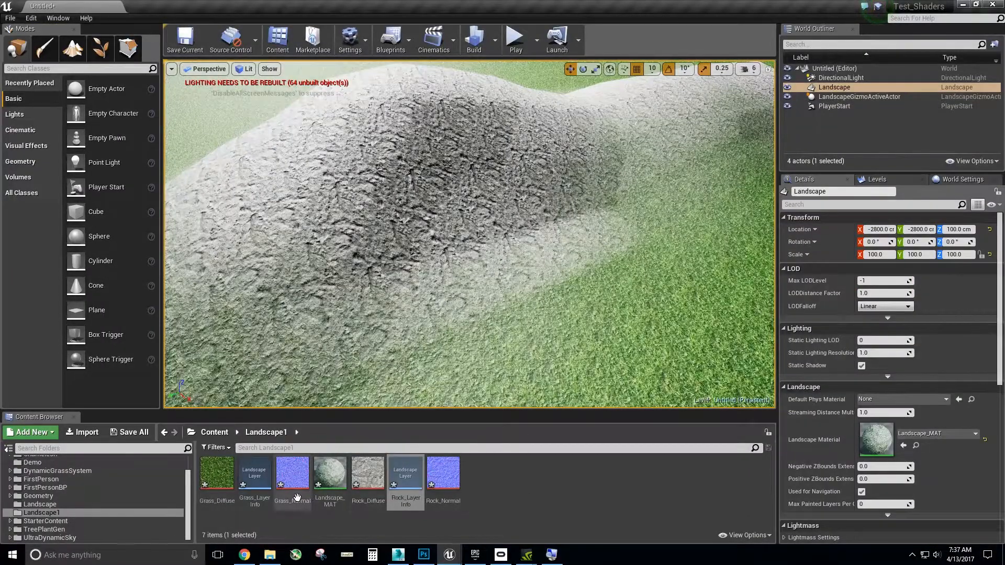
double_click(330, 484)
right_click_drag(512, 267, 621, 330)
scroll(423, 279, "up", 2)
right_click_drag(423, 278, 414, 333)
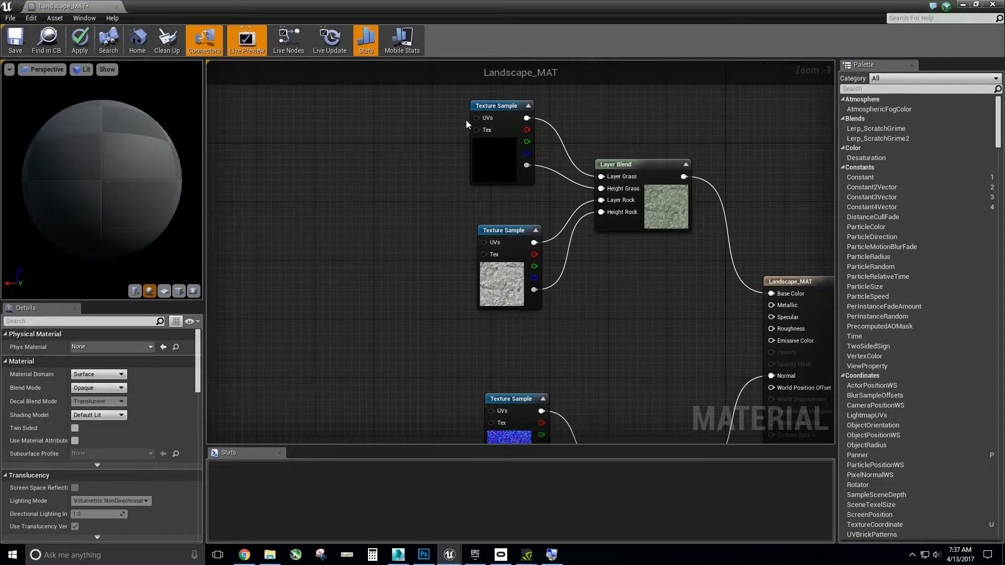
left_click_drag(474, 118, 310, 279)
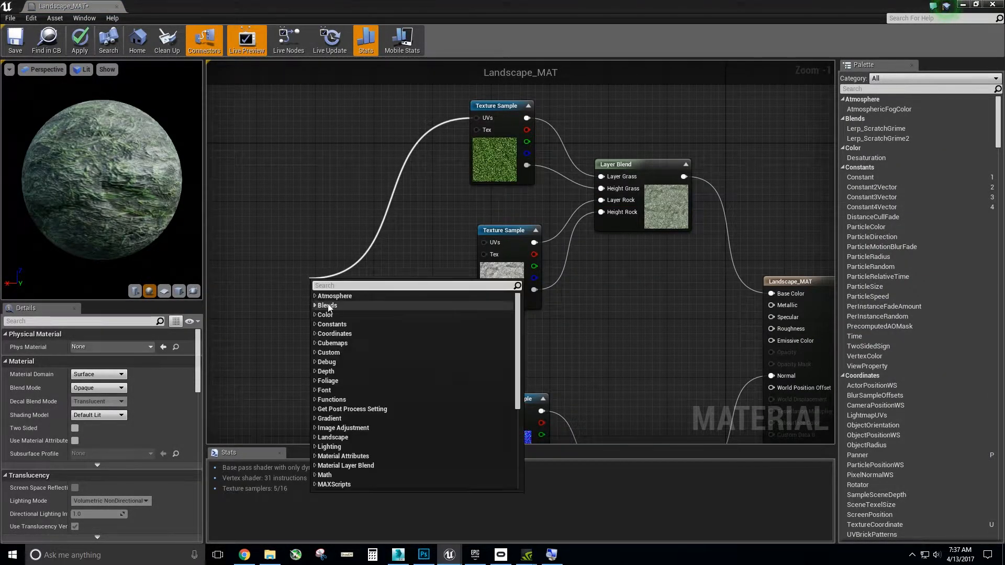
type("coo")
key("Return")
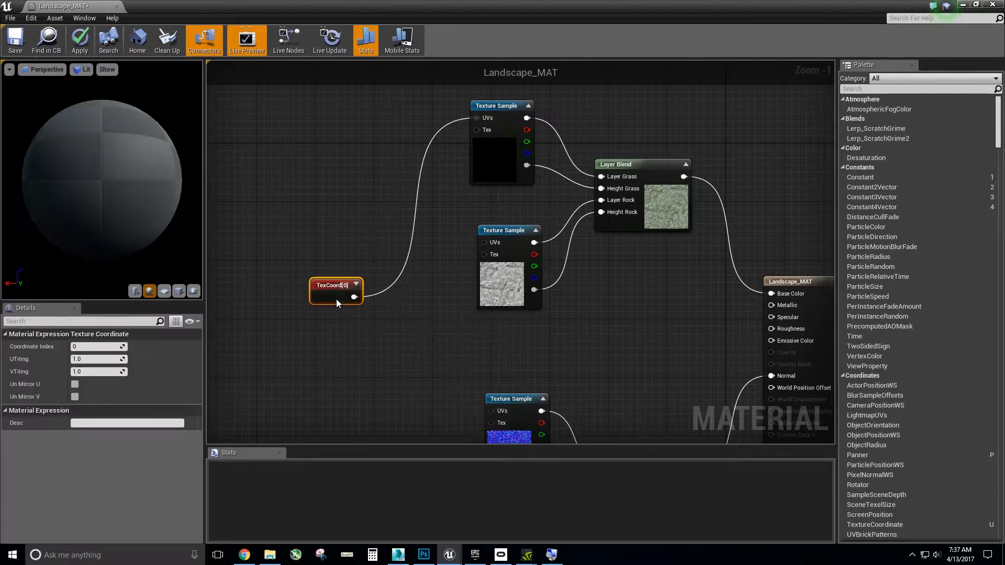
Move the texture coordinate node clear of the samples and also connect it to the grass normal sample's UVs.
left_click_drag(330, 284, 300, 280)
right_click_drag(377, 323, 353, 240)
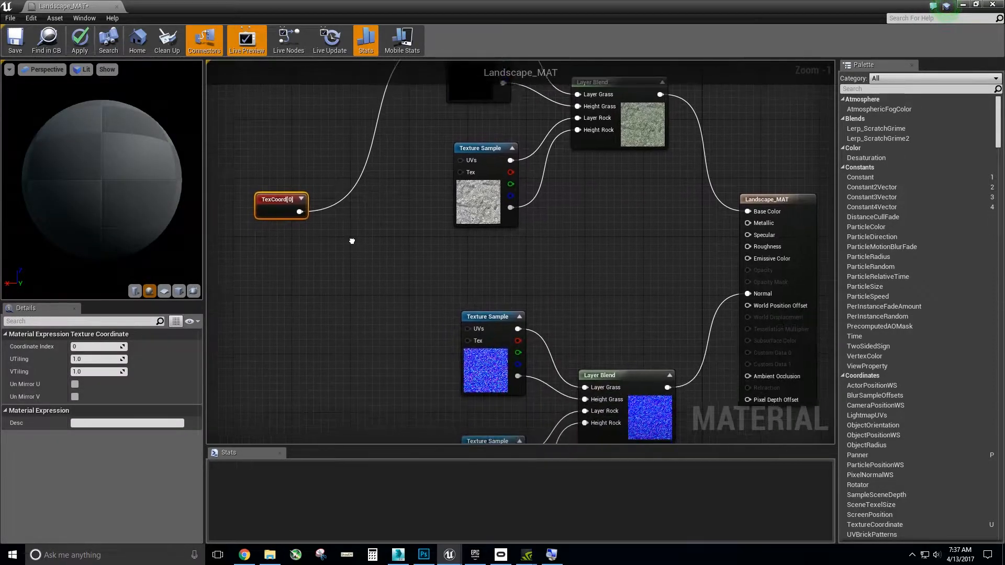
left_click_drag(298, 211, 462, 328)
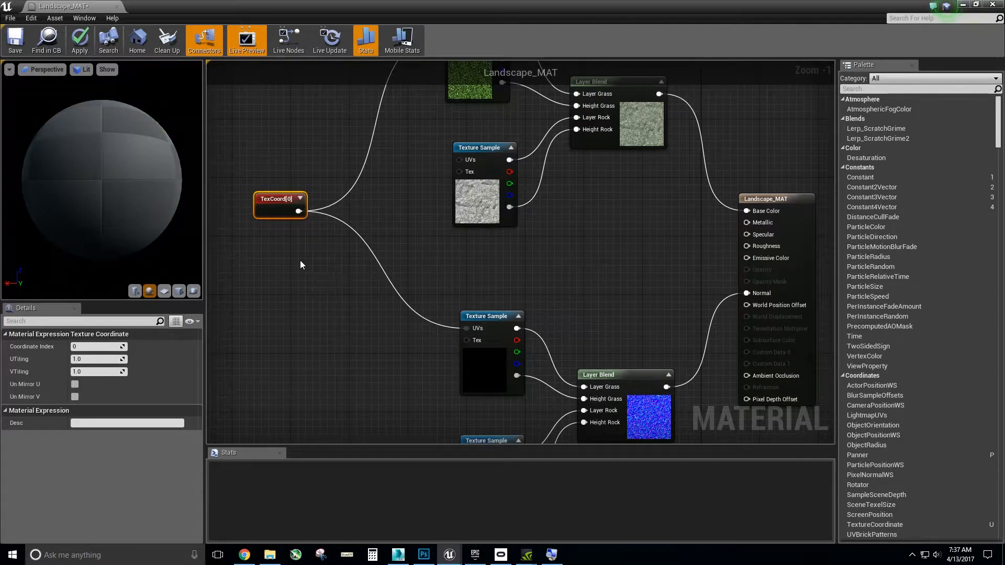
Duplicate the texture coordinate node below the original and connect the copy to the UVs of the rock diffuse and rock normal samples.
key("ctrl+v")
left_click_drag(313, 266, 269, 354)
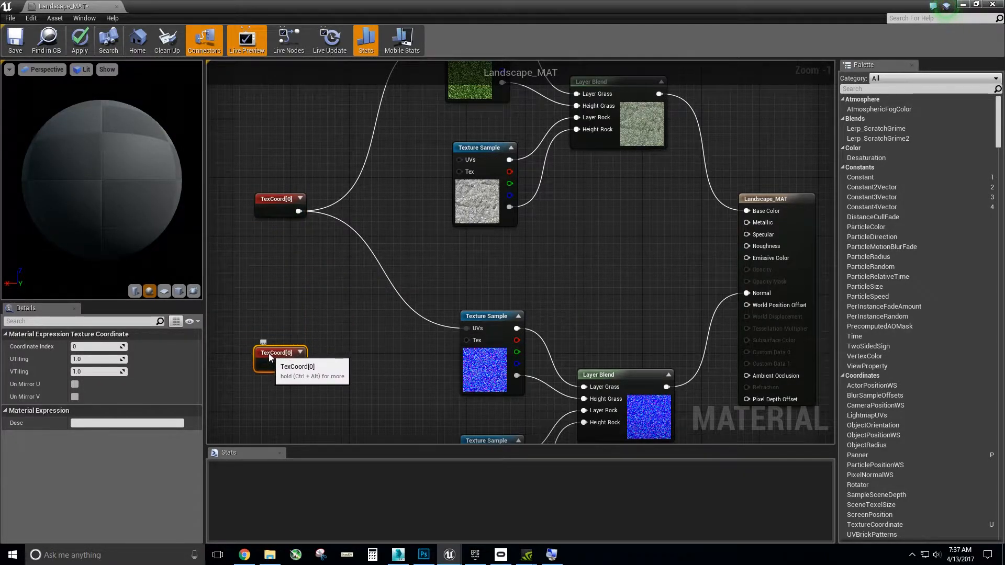
left_click_drag(458, 159, 302, 364)
right_click_drag(303, 363, 266, 249)
left_click_drag(269, 248, 437, 334)
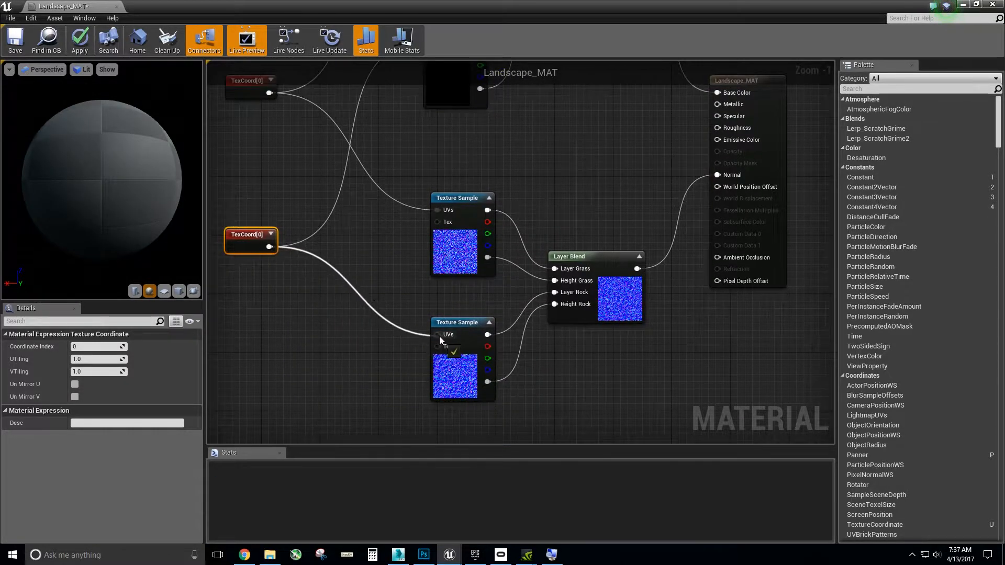
Set the grass texture coordinate node's U and V tiling to 0.25.
right_click_drag(378, 286, 419, 400)
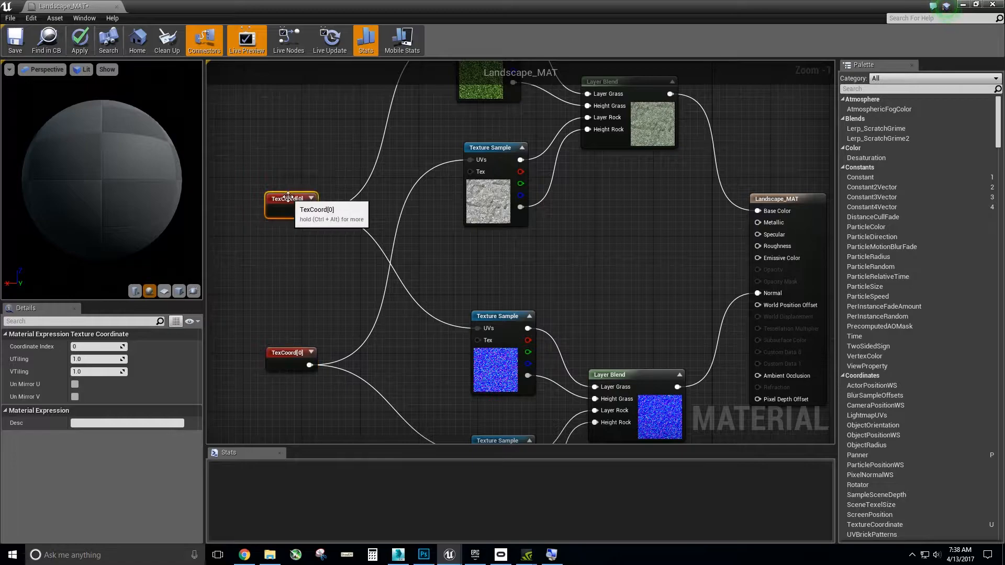
left_click(111, 360)
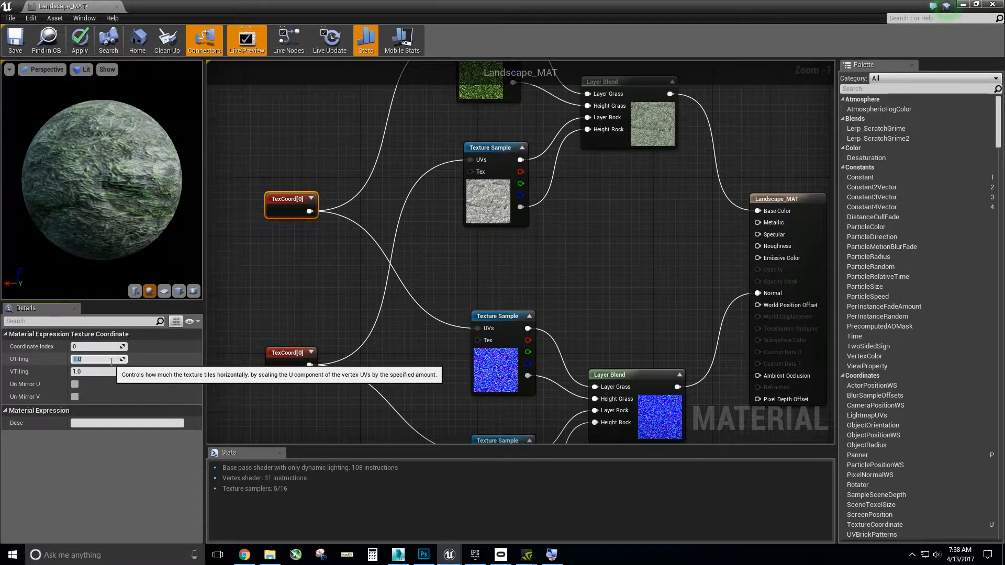
type(".25")
key("Return")
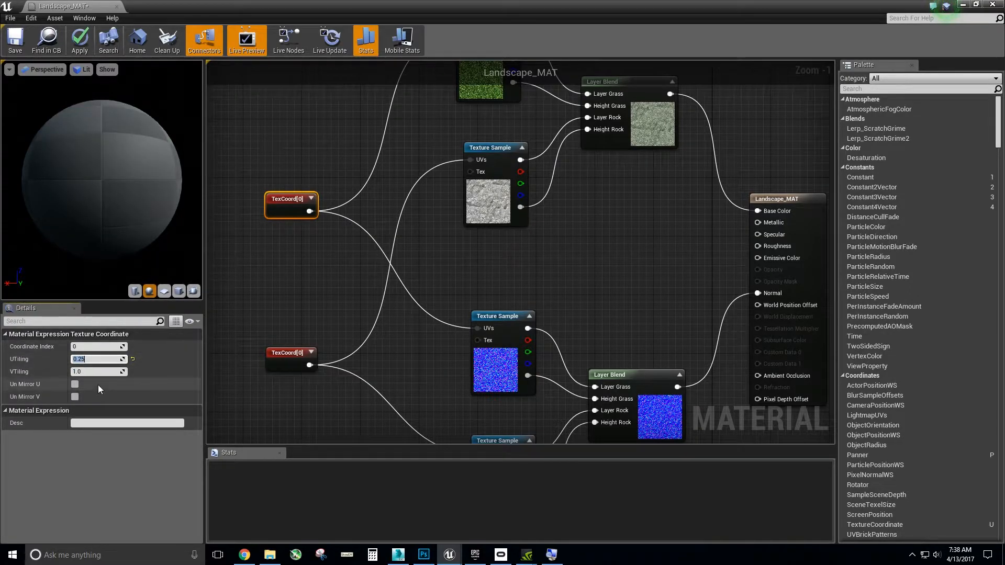
left_click(105, 372)
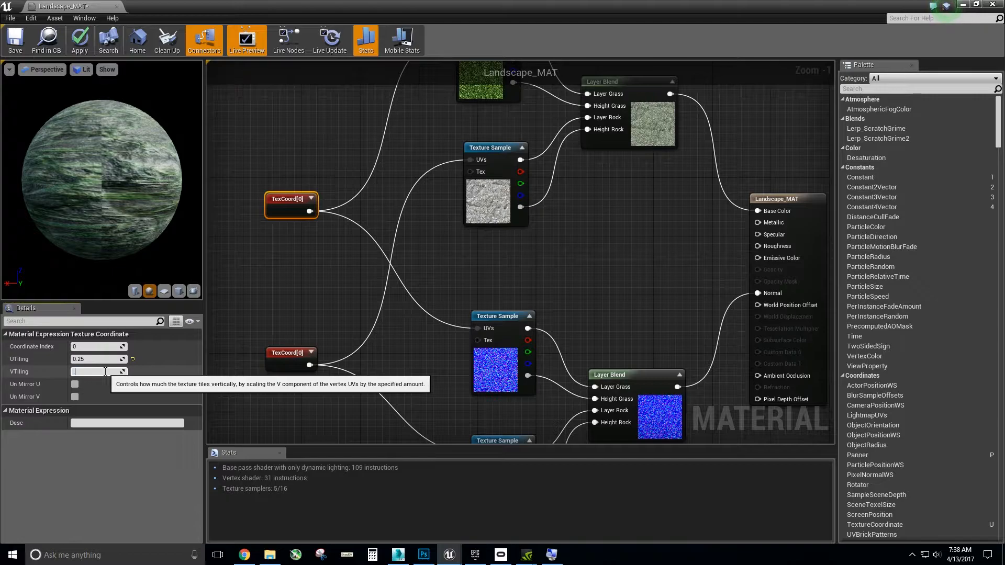
type("0.25")
key("Return")
Set the rock texture coordinate node's U and V tiling to 0.075.
right_click_drag(360, 314, 338, 281)
left_click(267, 320)
left_click(114, 362)
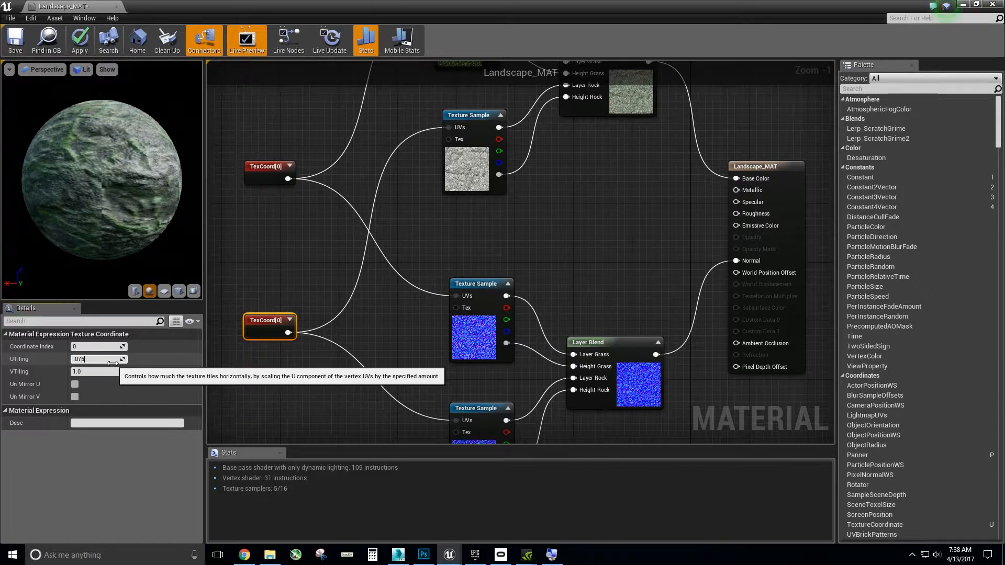
key("Tab")
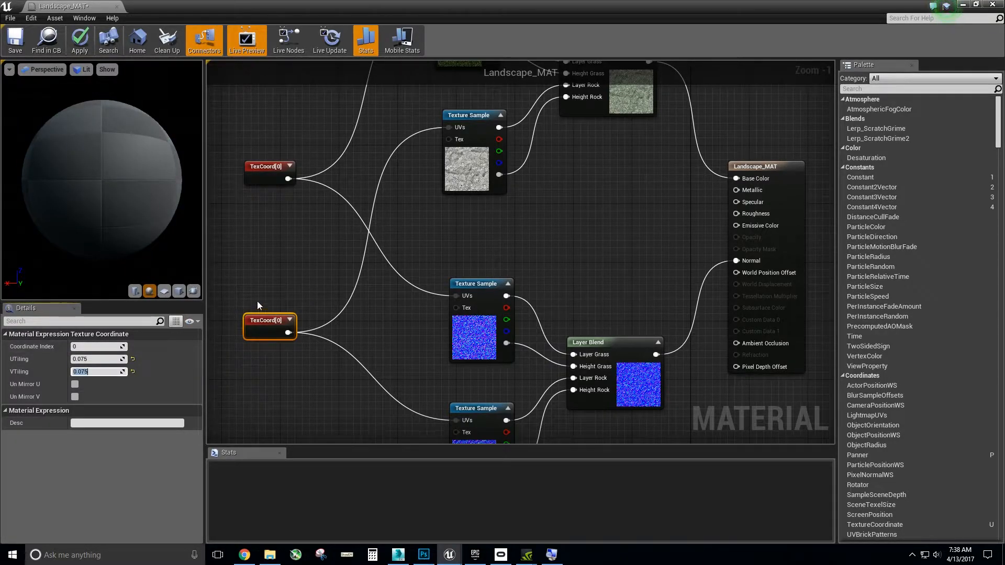
Apply the material changes and return to the level to inspect the grass and rock tiling on the hills.
left_click(80, 41)
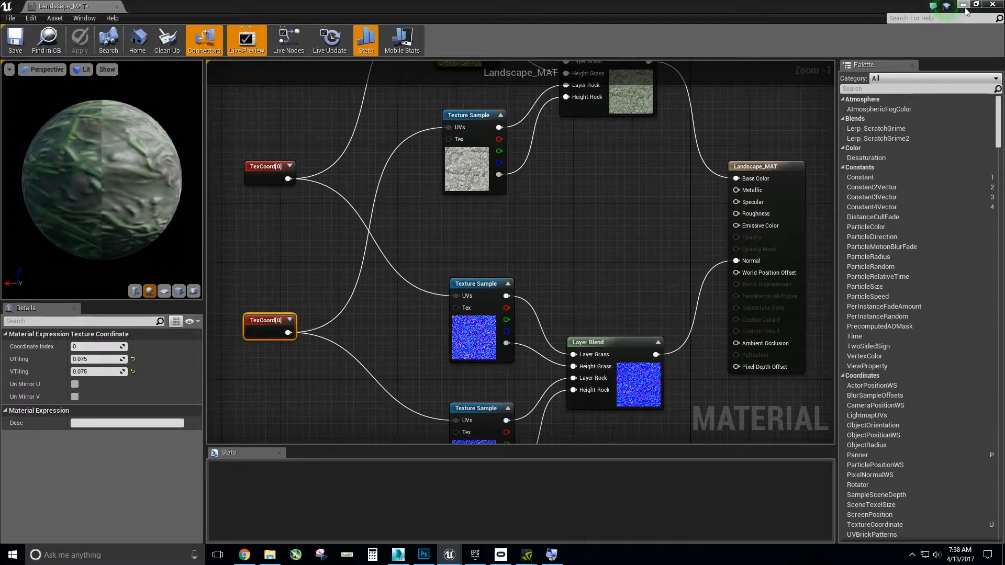
left_click(963, 7)
right_click_drag(470, 234, 628, 255)
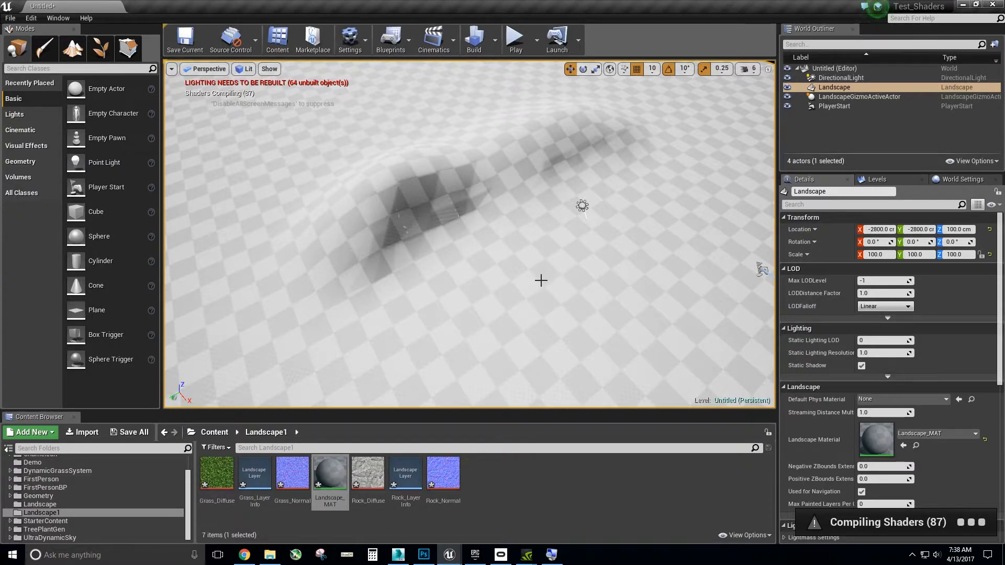
right_click_drag(541, 280, 542, 241)
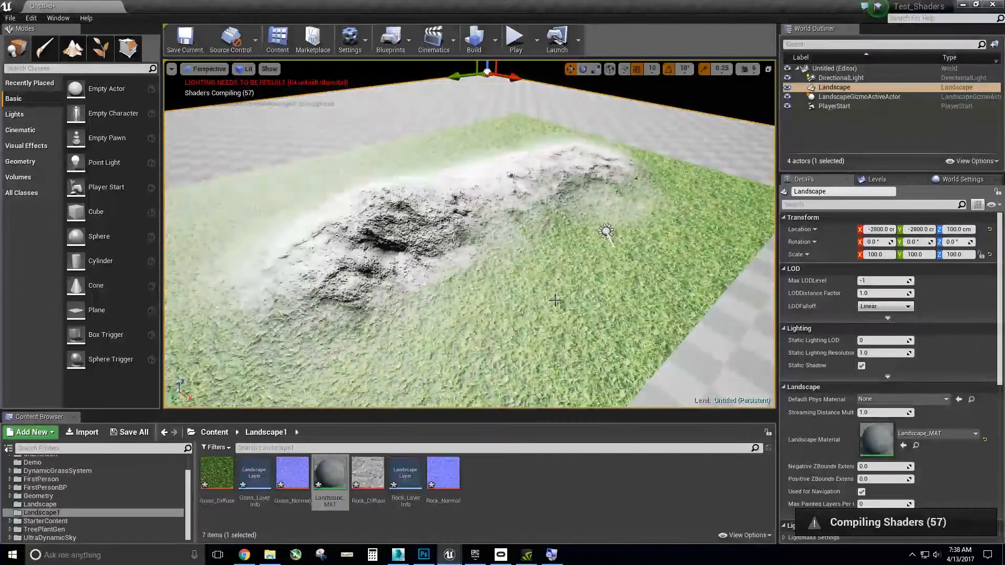
right_click_drag(542, 241, 416, 272)
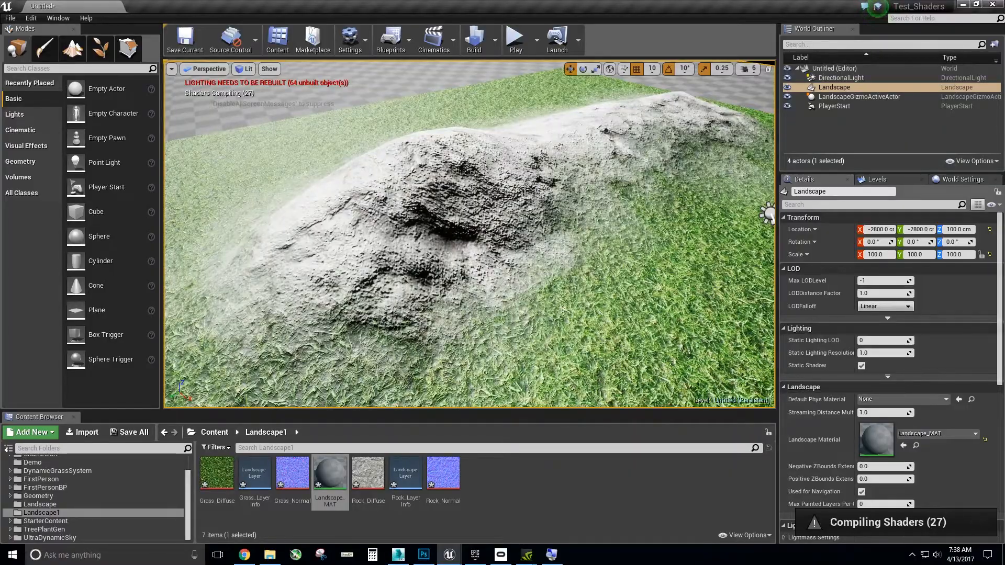
right_click_drag(515, 202, 519, 227)
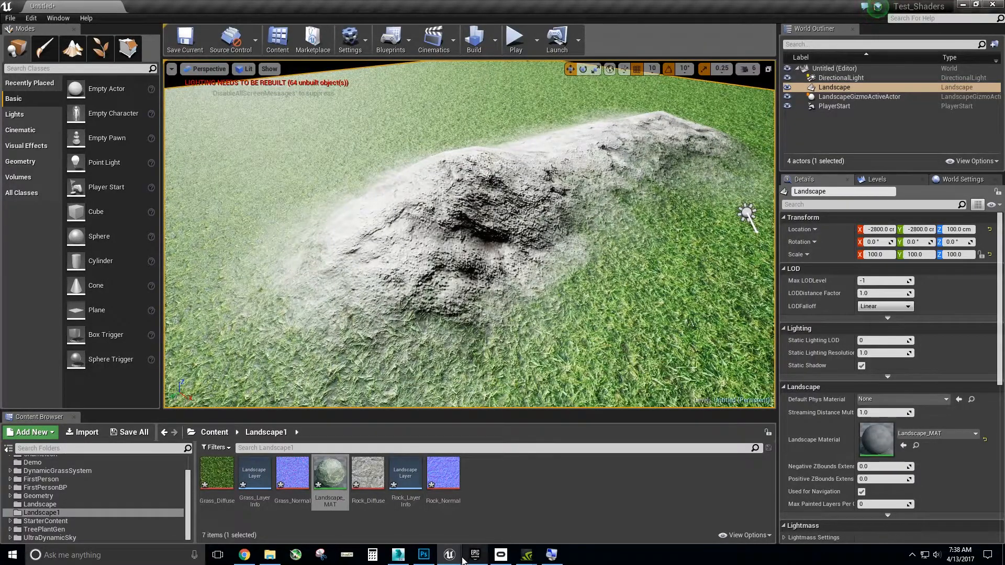
Return to the Landscape_MAT graph and set the grass texture coordinate node's U and V tiling to 0.5.
mouse_move(463, 558)
left_click(494, 505)
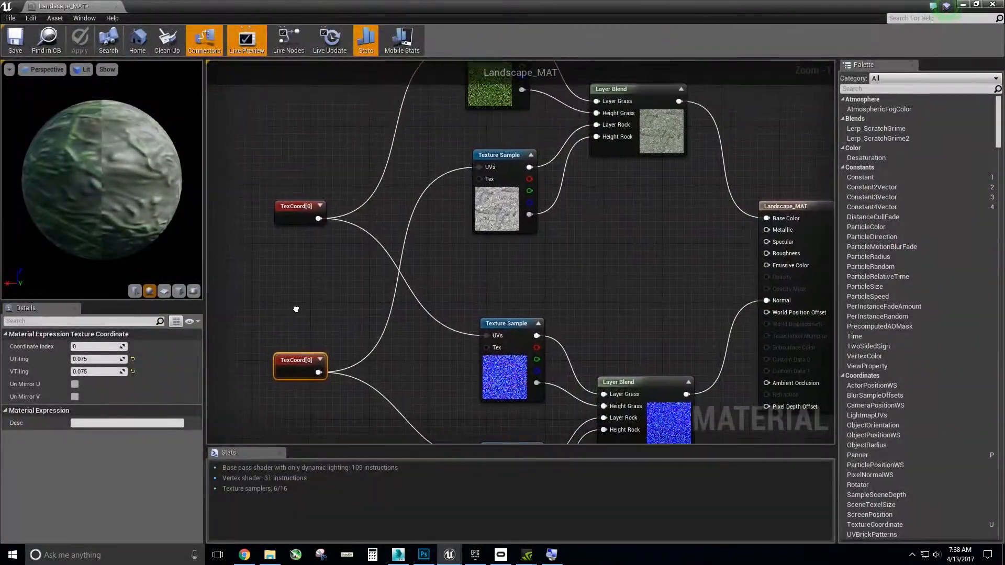
right_click_drag(295, 308, 301, 317)
left_click(306, 223)
left_click(110, 360)
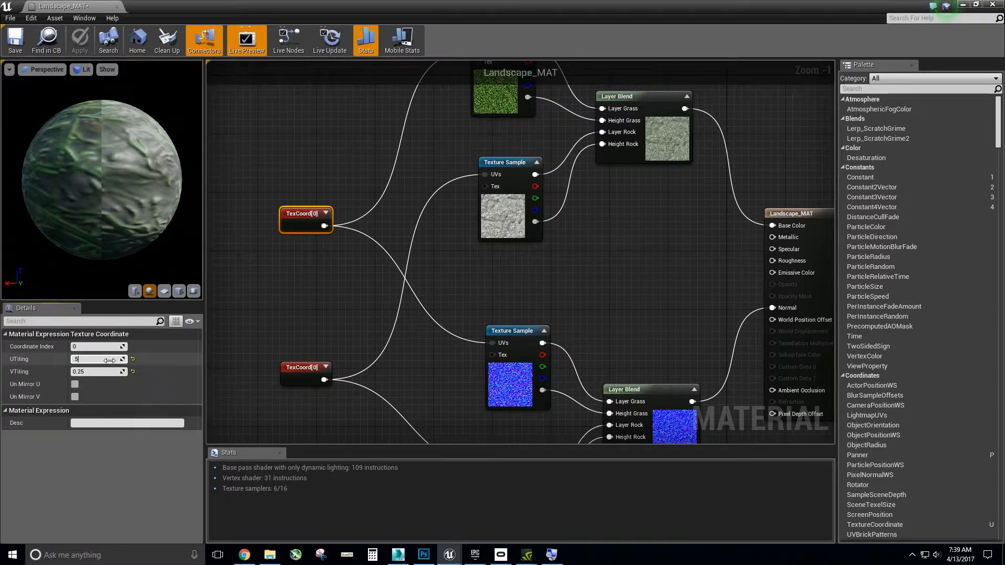
type(".5")
key("Tab")
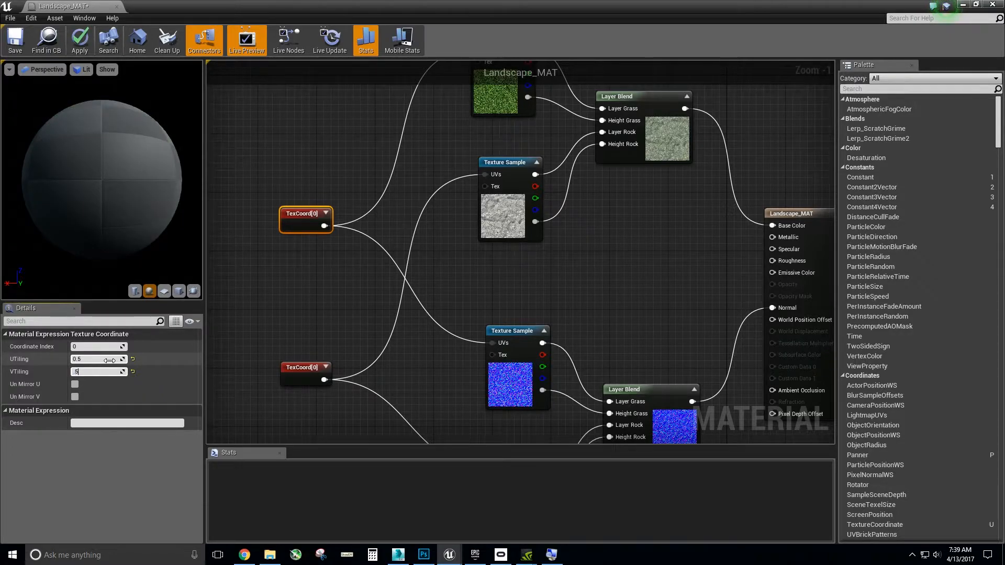
Apply the new grass tiling and return to the level to examine the grass up close.
left_click(83, 37)
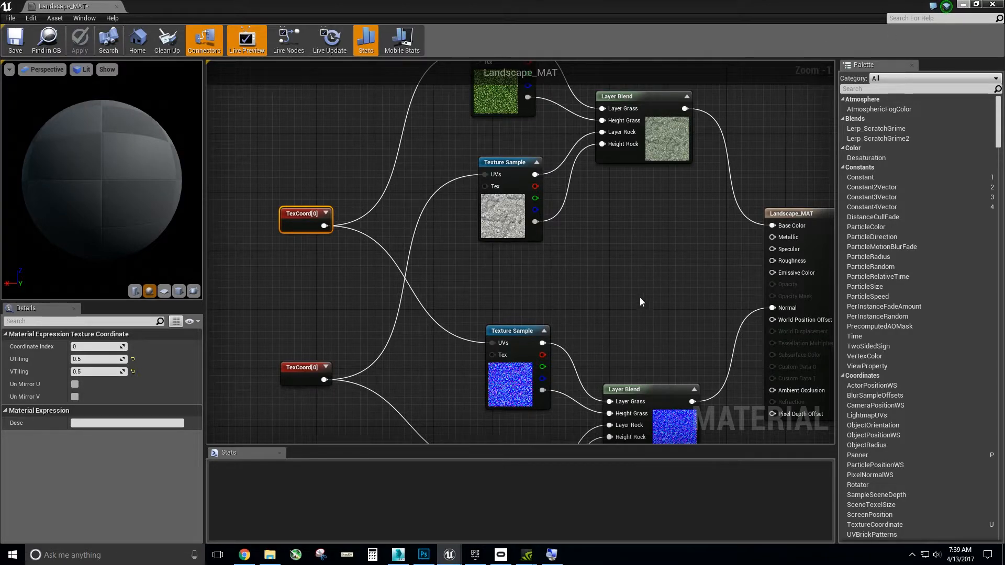
left_click(966, 6)
right_click_drag(567, 303, 614, 287)
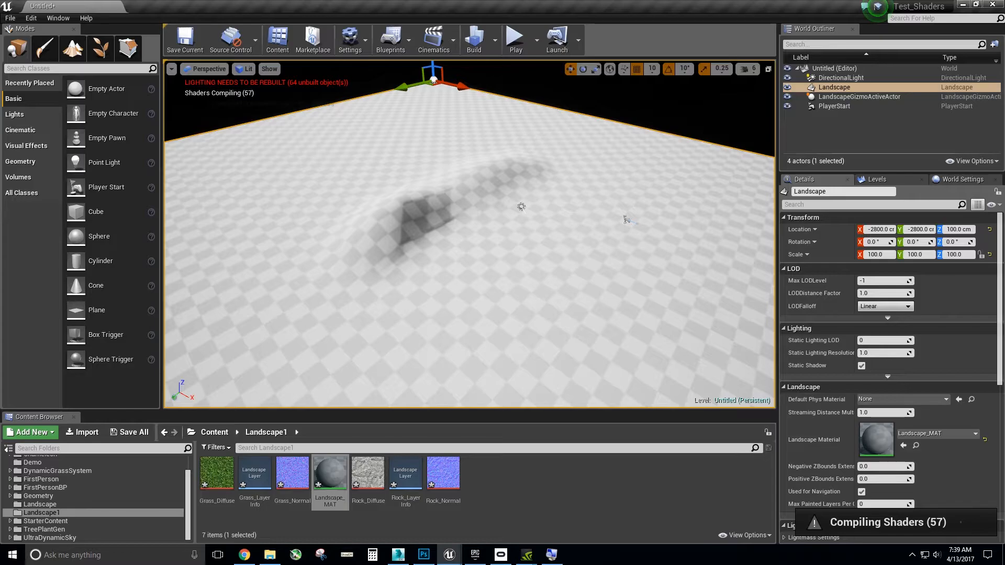
key("w")
right_click_drag(470, 234, 462, 276)
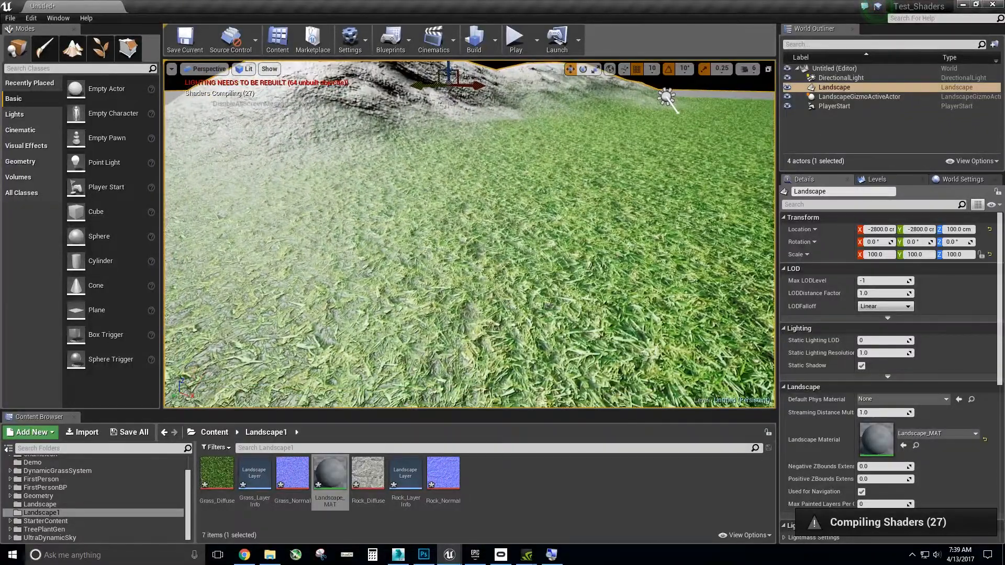
Play the level to check the retextured hills and grass from the ground, and end the play session.
left_click(514, 42)
left_click(539, 313)
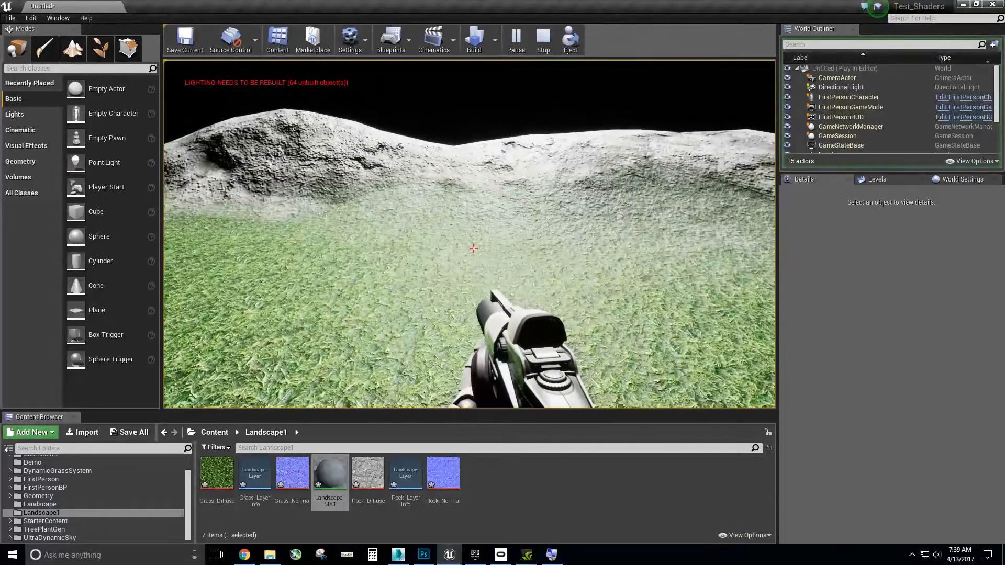
key("Escape")
Reopen the Landscape_MAT material for further editing.
double_click(336, 479)
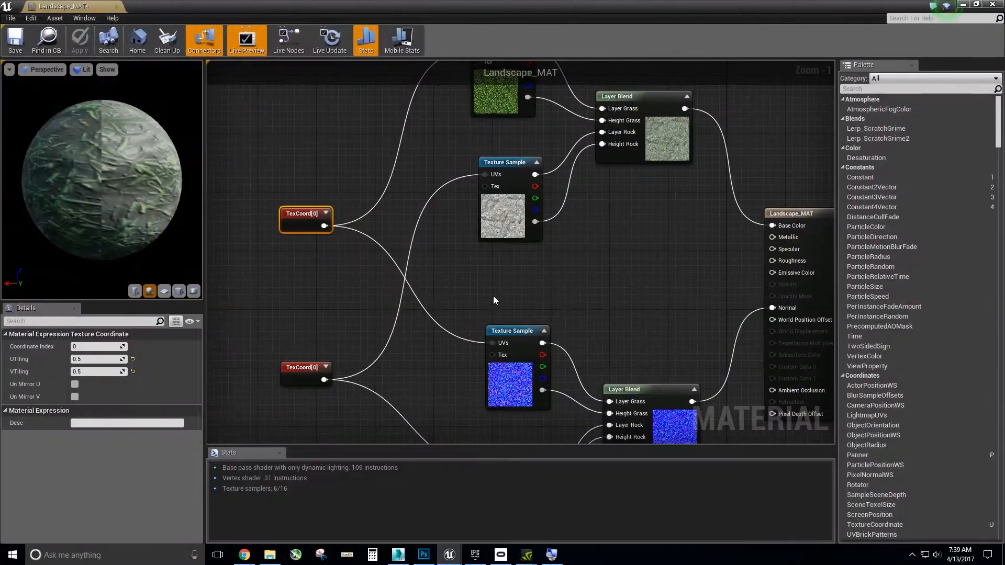